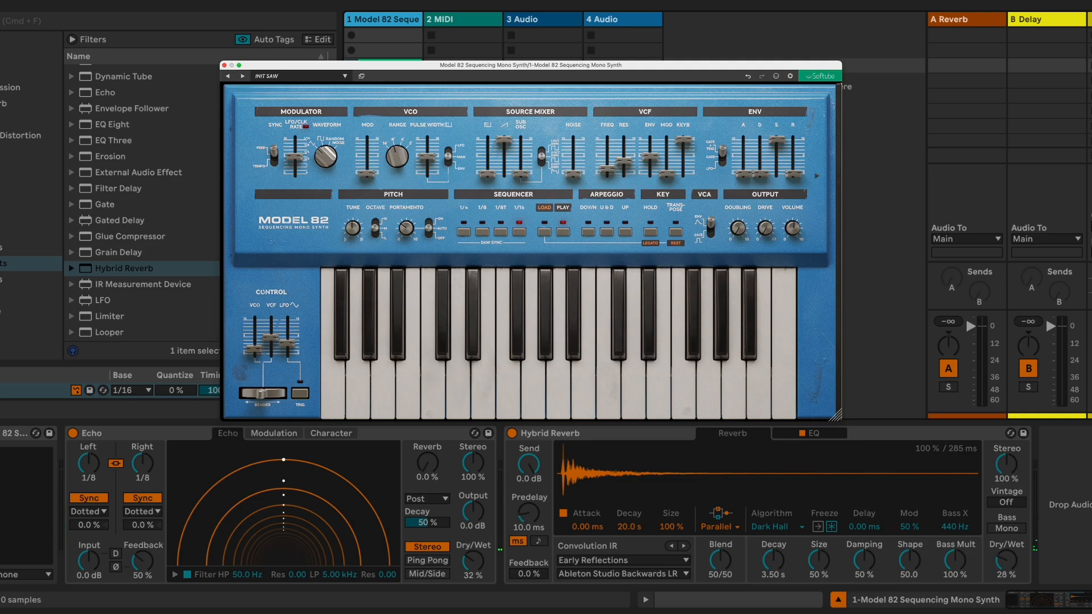
Step: Adjust the Model 82 synth's VCF frequency to 1.48 and VCF resonance to 2.94
{"action": "left_click", "coordinate": [1, 434]}
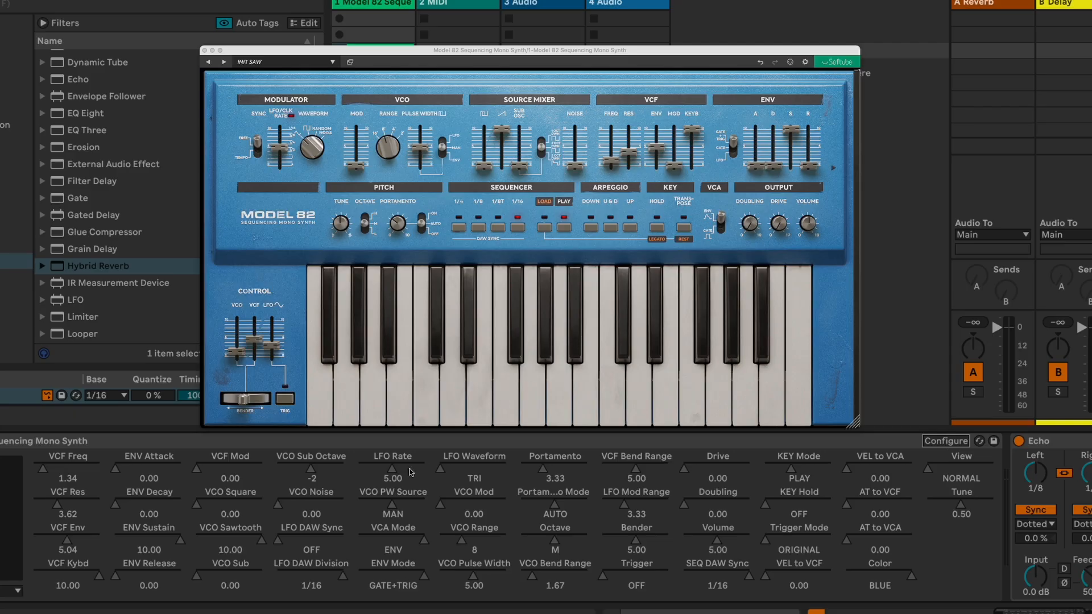
{"action": "mouse_move", "coordinate": [41, 471]}
{"action": "left_mouse_down"}
{"action": "mouse_move", "coordinate": [66, 469]}
{"action": "mouse_move", "coordinate": [56, 503]}
{"action": "mouse_move", "coordinate": [87, 504]}
{"action": "mouse_move", "coordinate": [53, 504]}
{"action": "left_mouse_up"}
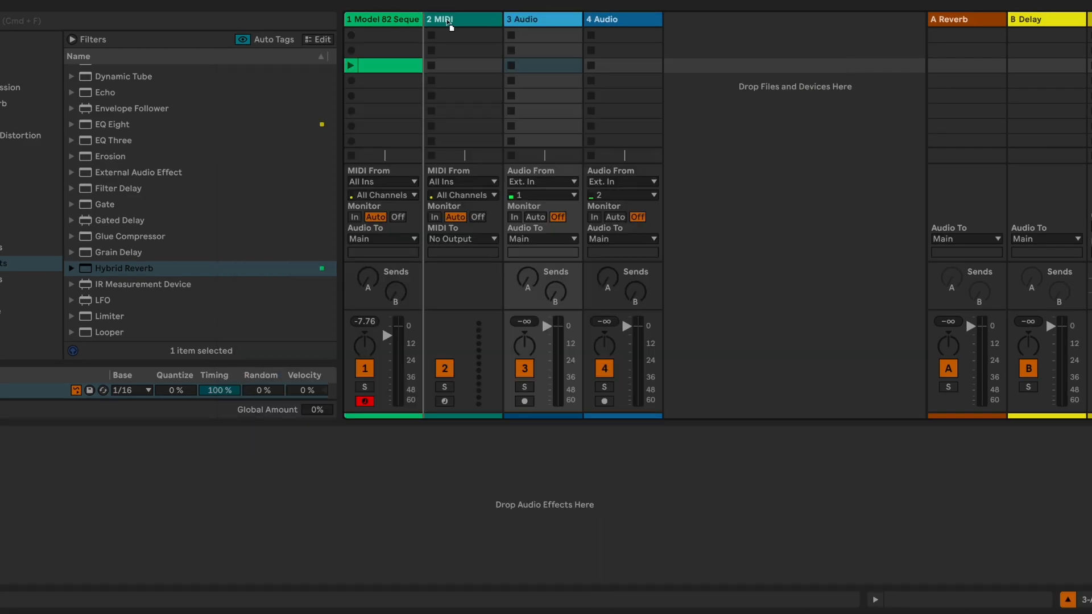
Step: Place the first audio track beside the synth track and set its input to 1-Model 82 Sequencing Mono Synth, Pre FX
{"action": "key", "text": "ctrl+z"}
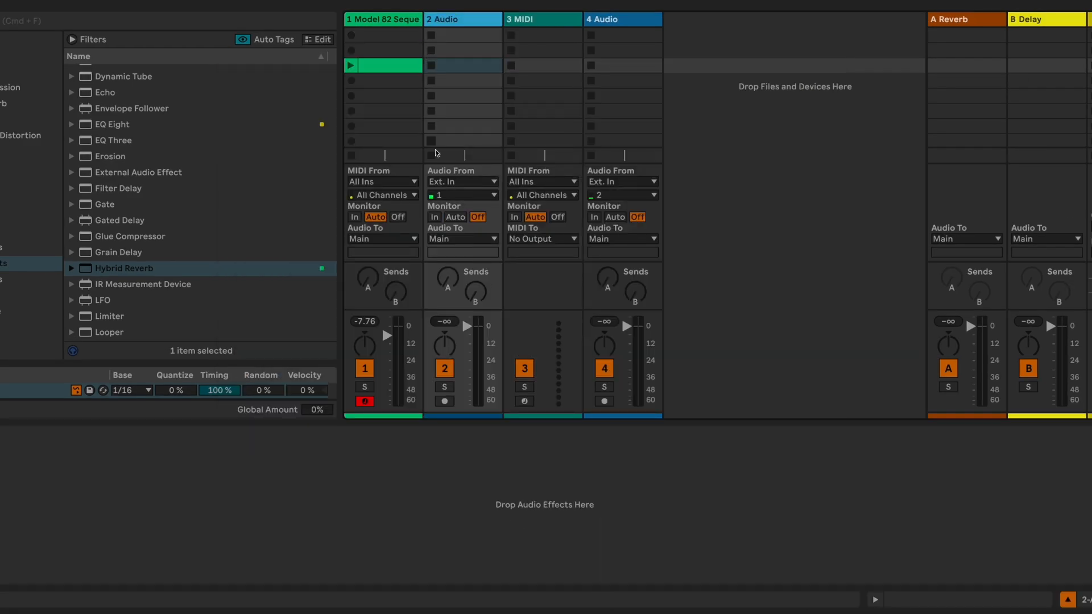
{"action": "left_click", "coordinate": [445, 182]}
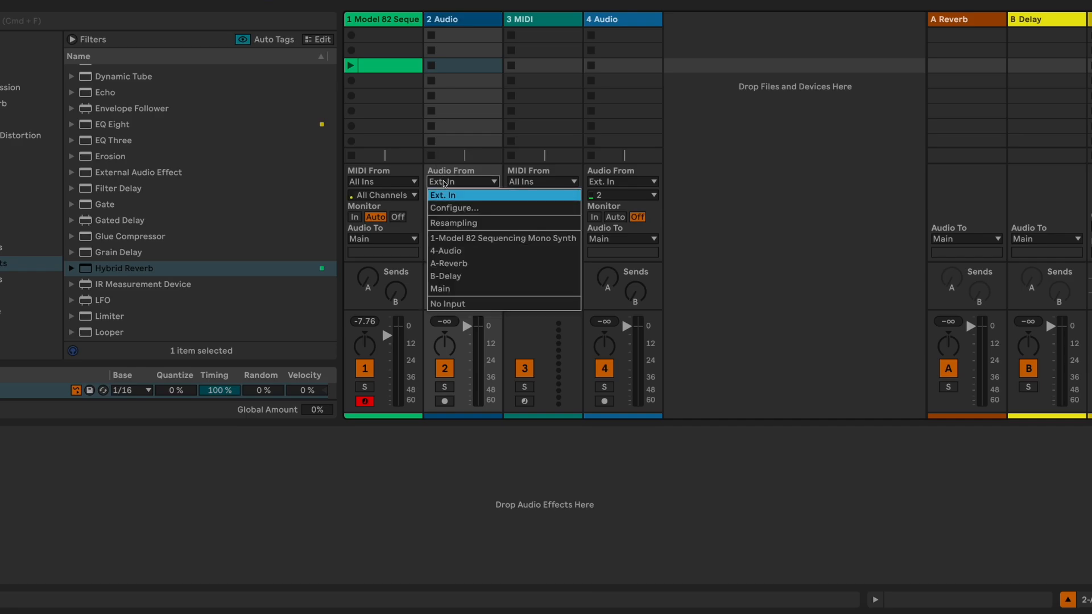
{"action": "left_click", "coordinate": [455, 238]}
{"action": "left_click", "coordinate": [458, 197]}
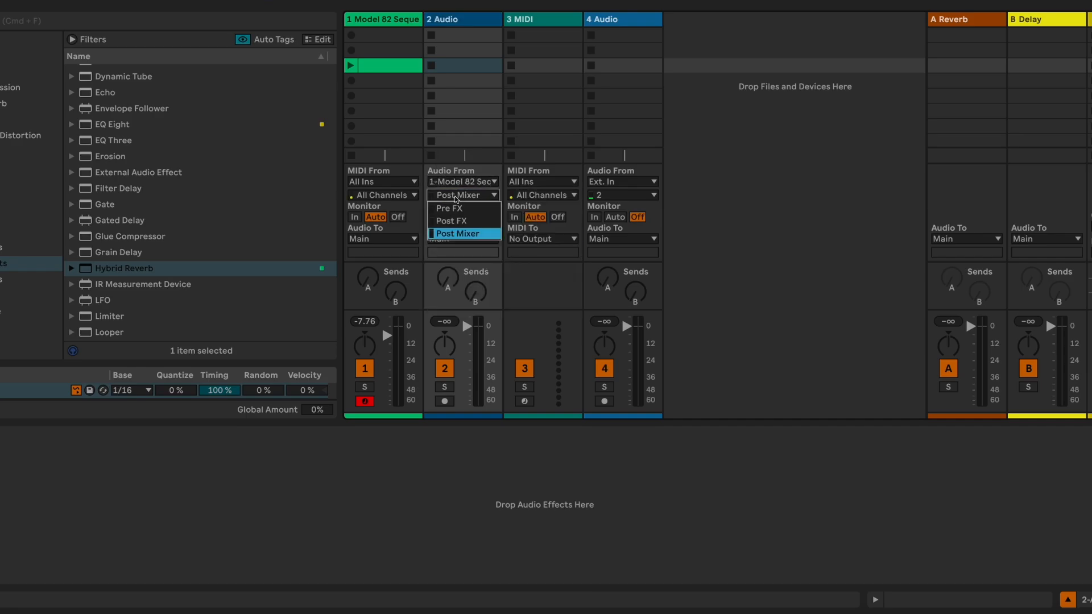
{"action": "left_click", "coordinate": [451, 210]}
{"action": "left_click", "coordinate": [451, 209]}
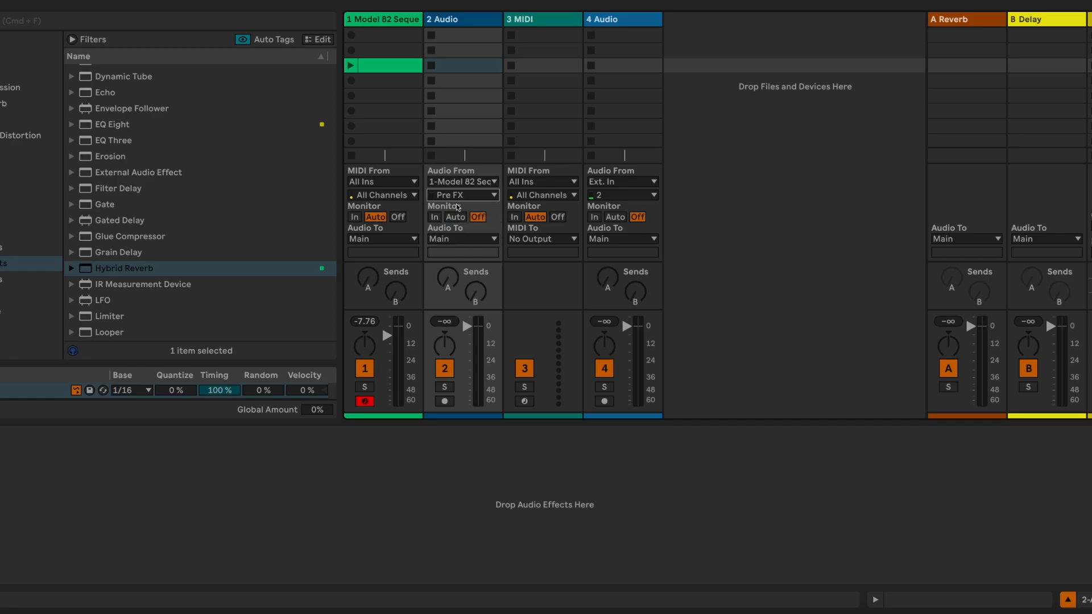
Step: Arm the 2 Audio track and record the synth's output into its third clip slot
{"action": "left_click", "coordinate": [399, 21]}
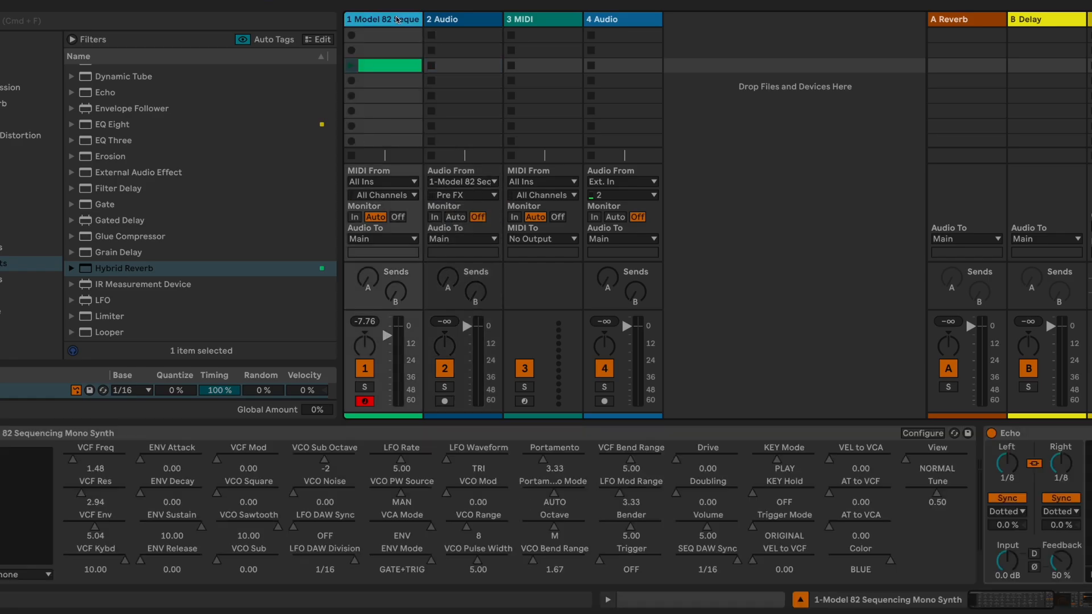
{"action": "scroll", "coordinate": [1079, 512], "scroll_direction": "right", "scroll_amount": 10}
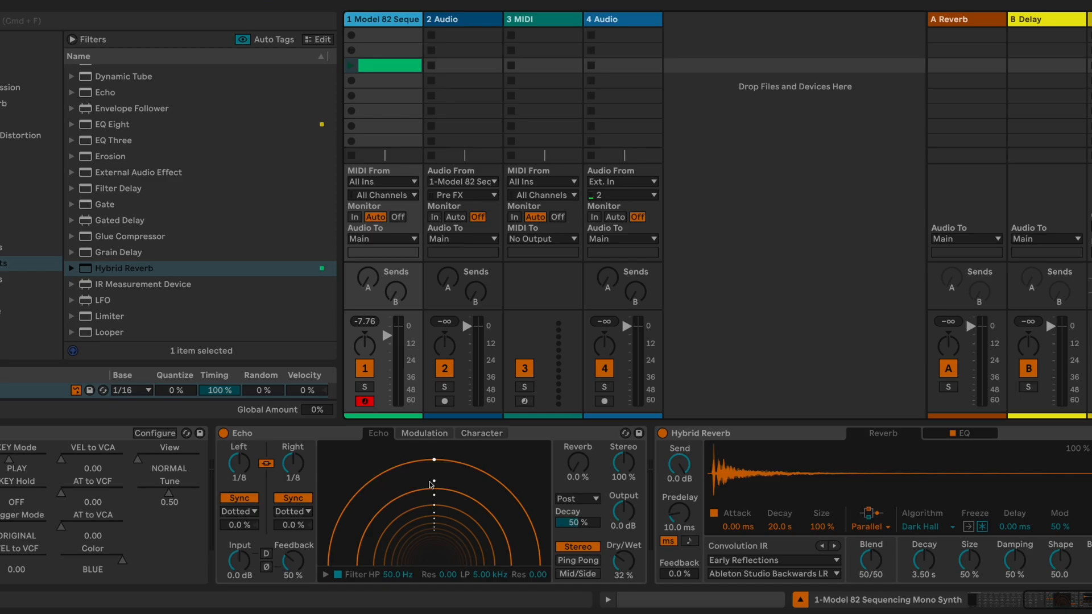
{"action": "left_click", "coordinate": [445, 401]}
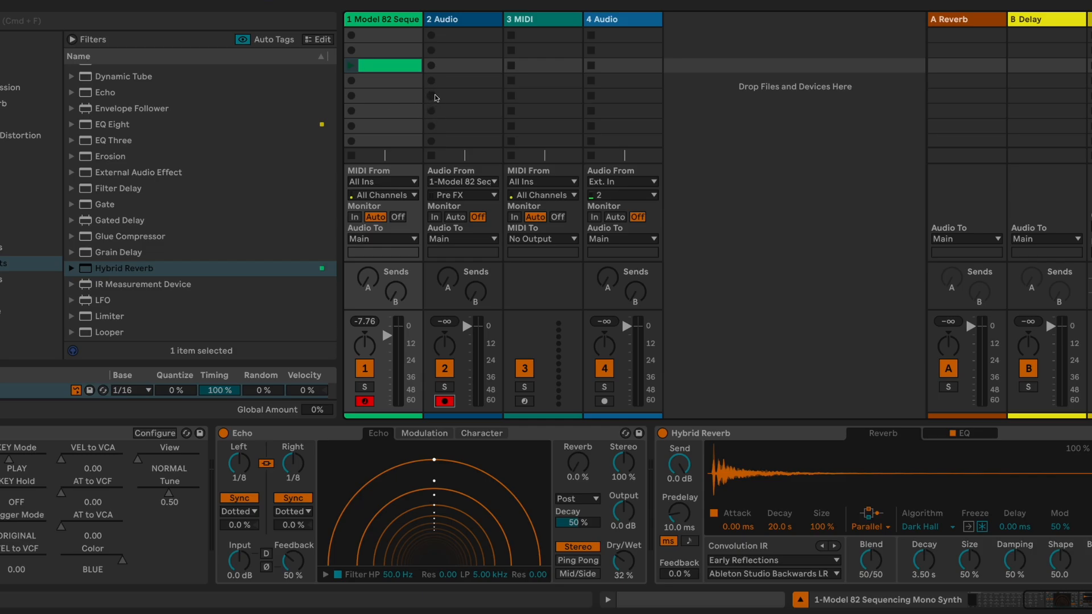
{"action": "scroll", "coordinate": [282, 468], "scroll_direction": "left", "scroll_amount": 10}
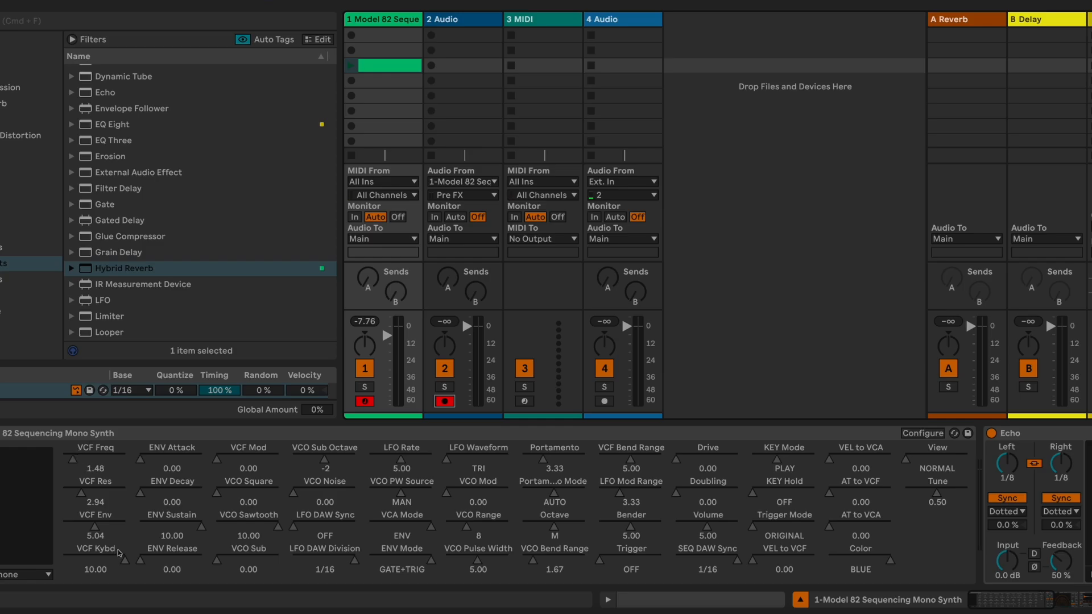
{"action": "left_click", "coordinate": [433, 66]}
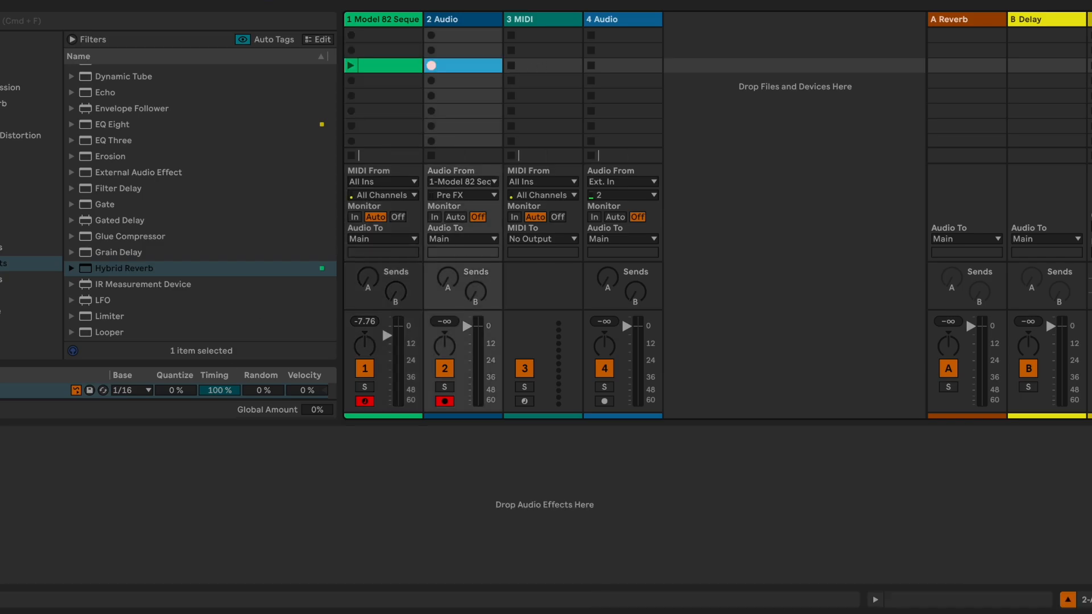
{"action": "left_click", "coordinate": [431, 66]}
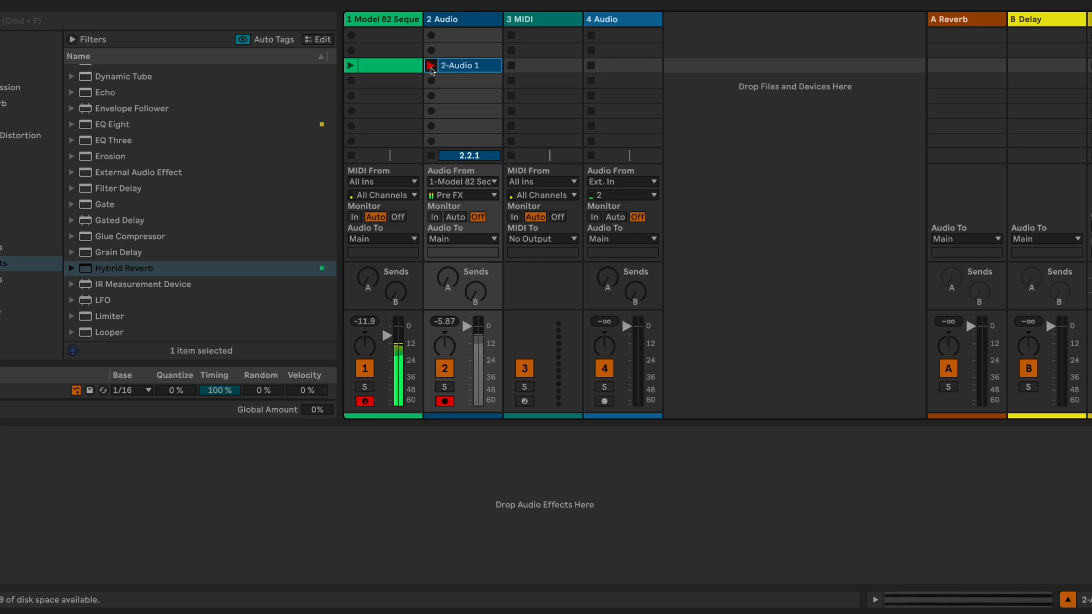
Step: Reshape the synth sound during recording: VCF Freq 1.97, VCF Res 7.48, ENV Decay 1.81, ENV Sustain 9.84 and ENV Release 10.00
{"action": "left_click", "coordinate": [389, 25]}
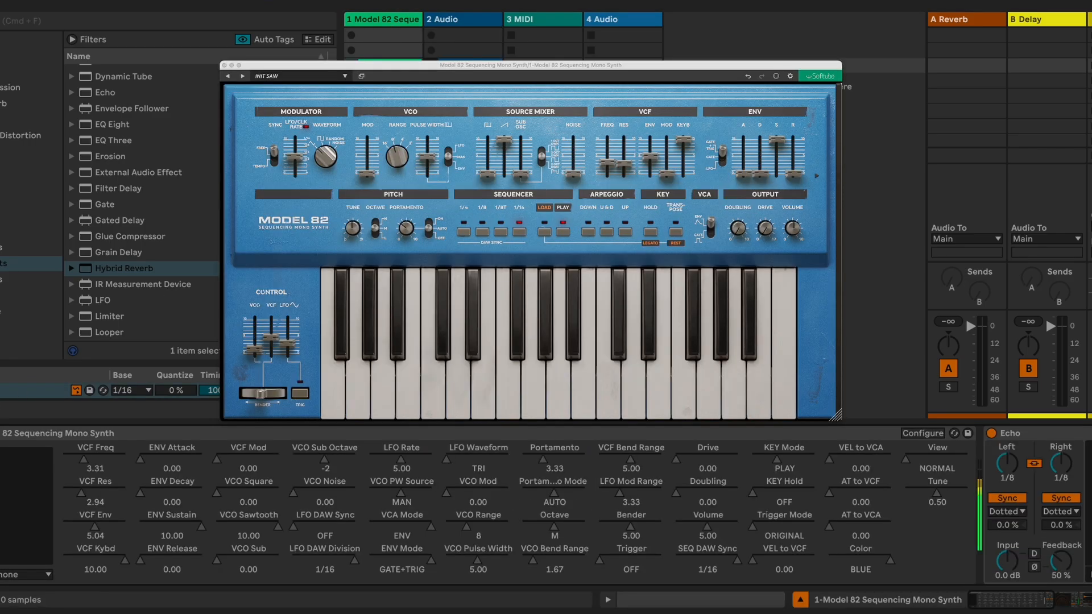
{"action": "left_click_drag", "start_coordinate": [625, 164], "coordinate": [625, 154]}
{"action": "left_click_drag", "start_coordinate": [760, 174], "coordinate": [776, 141]}
{"action": "left_click_drag", "start_coordinate": [793, 173], "coordinate": [777, 140]}
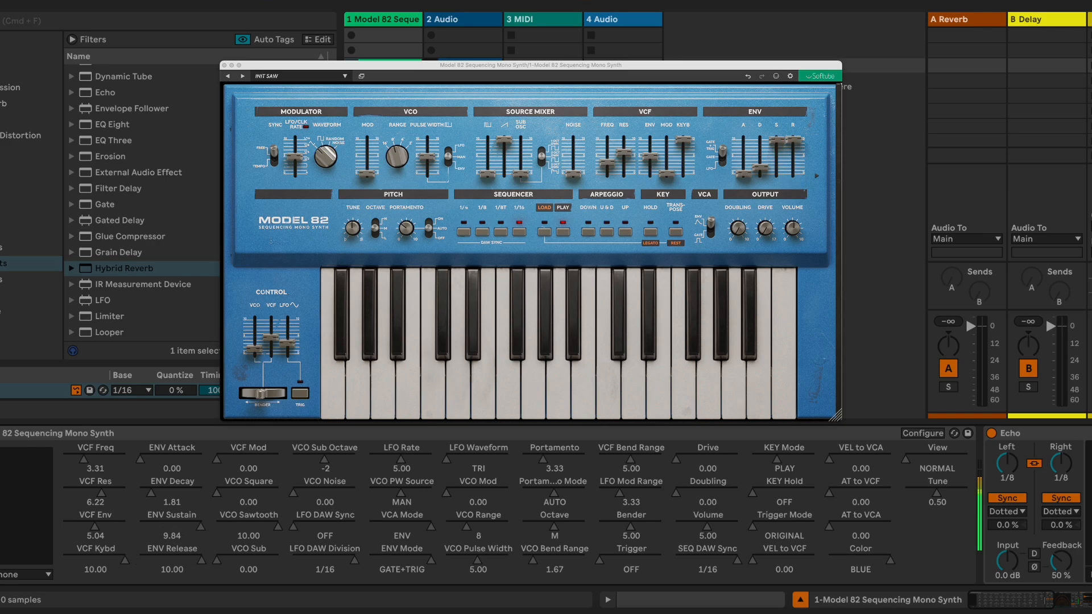
{"action": "left_click_drag", "start_coordinate": [624, 152], "coordinate": [607, 165]}
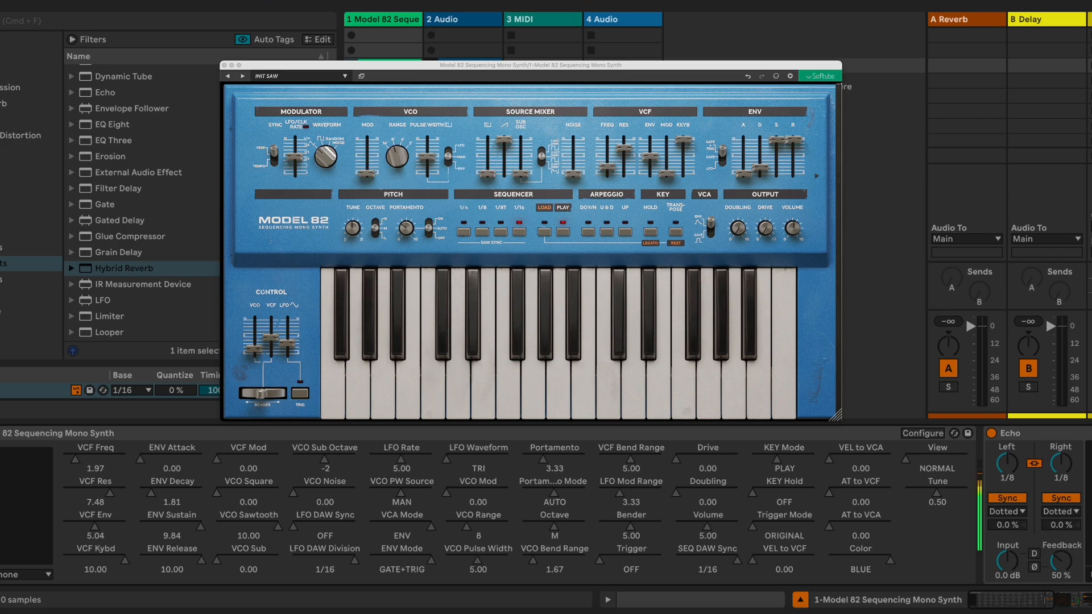
{"action": "left_click", "coordinate": [226, 69]}
{"action": "left_click", "coordinate": [225, 65]}
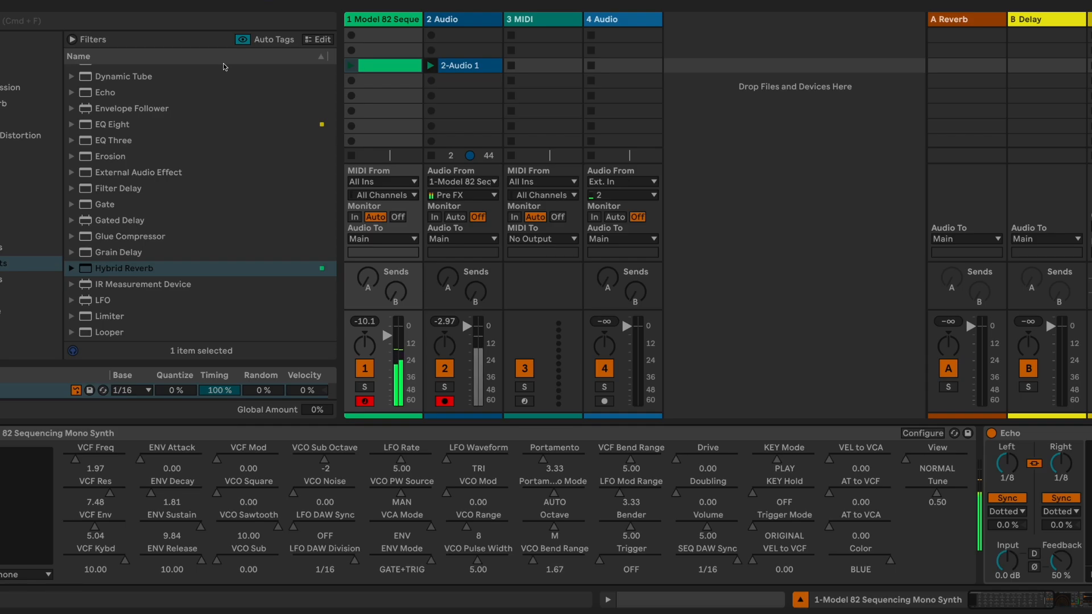
Step: Open the recorded clip 2-Audio 1 and solo the 2 Audio track to hear the dry recording
{"action": "double_click", "coordinate": [454, 66]}
{"action": "left_click", "coordinate": [444, 163]}
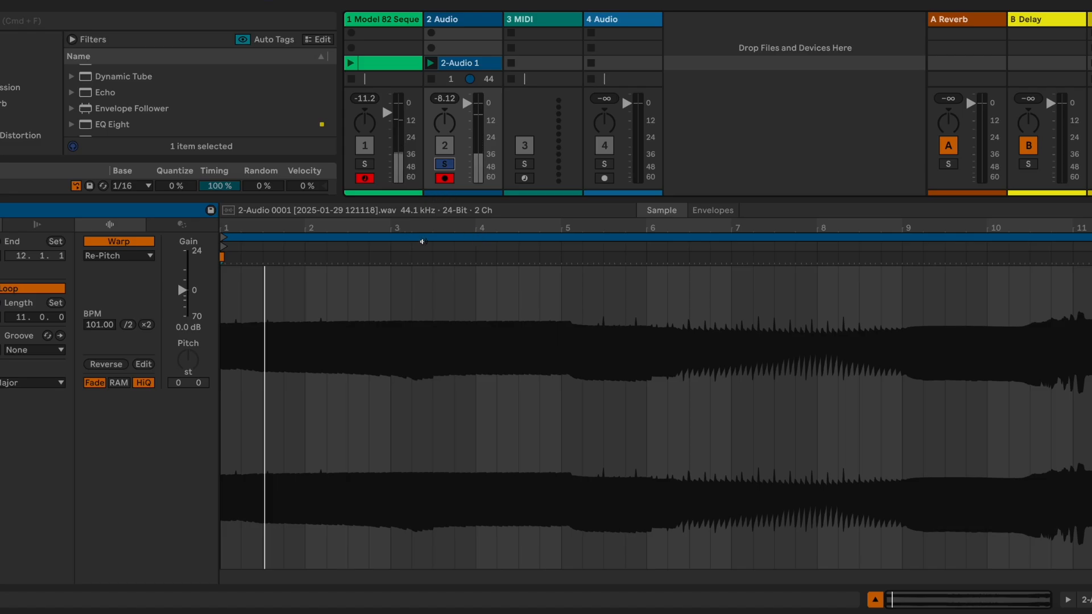
{"action": "key", "text": "space"}
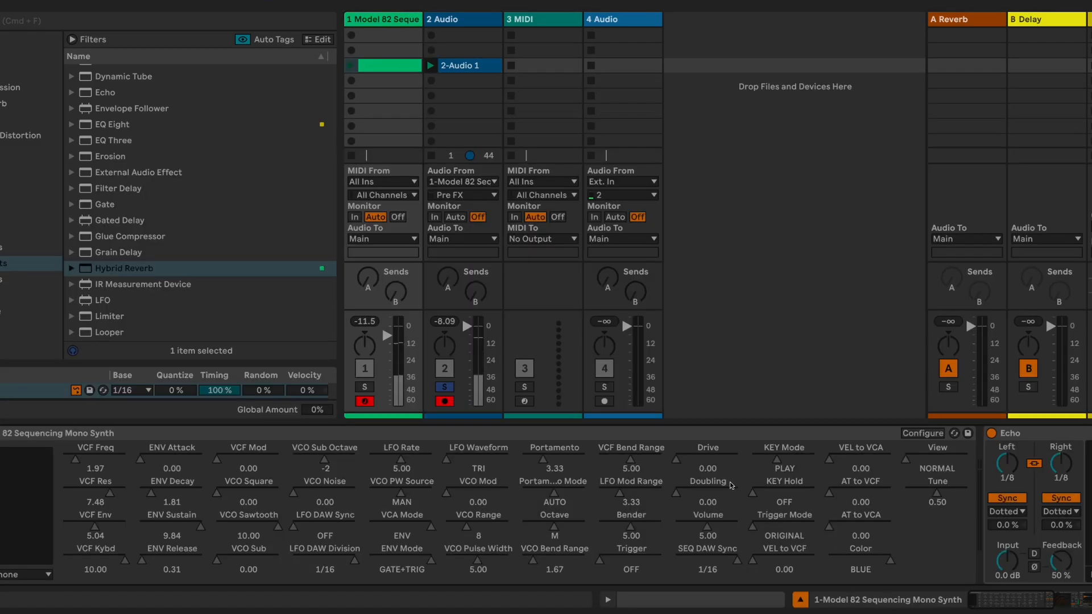
Step: Group the synth track's Echo and Hybrid Reverb into an audio effect rack and move the rack onto the 2 Audio track
{"action": "scroll", "coordinate": [732, 485], "scroll_direction": "right", "scroll_amount": 15}
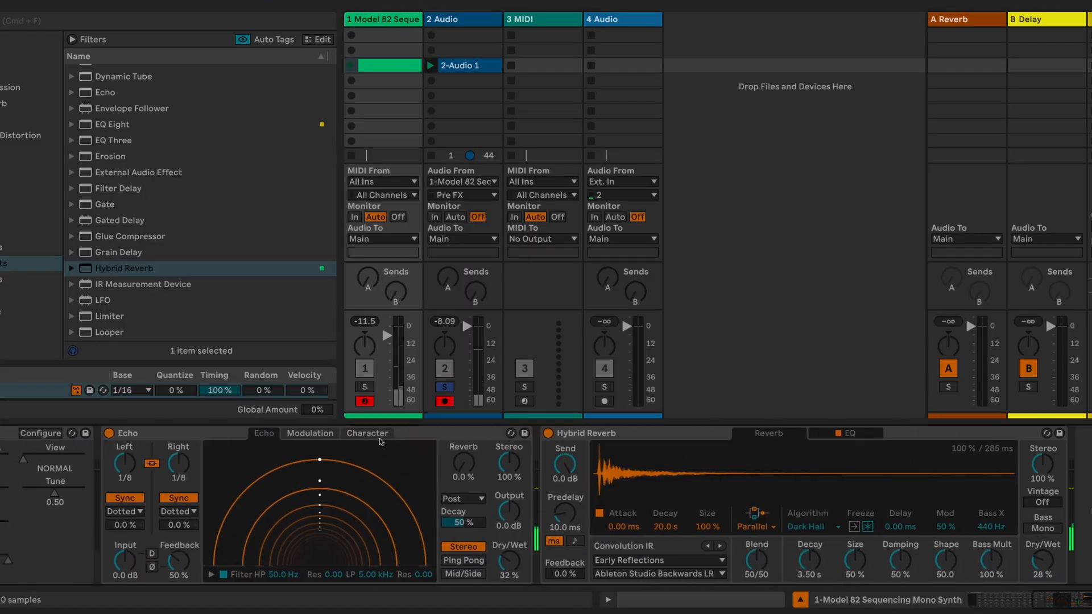
{"action": "left_click", "coordinate": [445, 432]}
{"action": "left_click", "coordinate": [576, 431]}
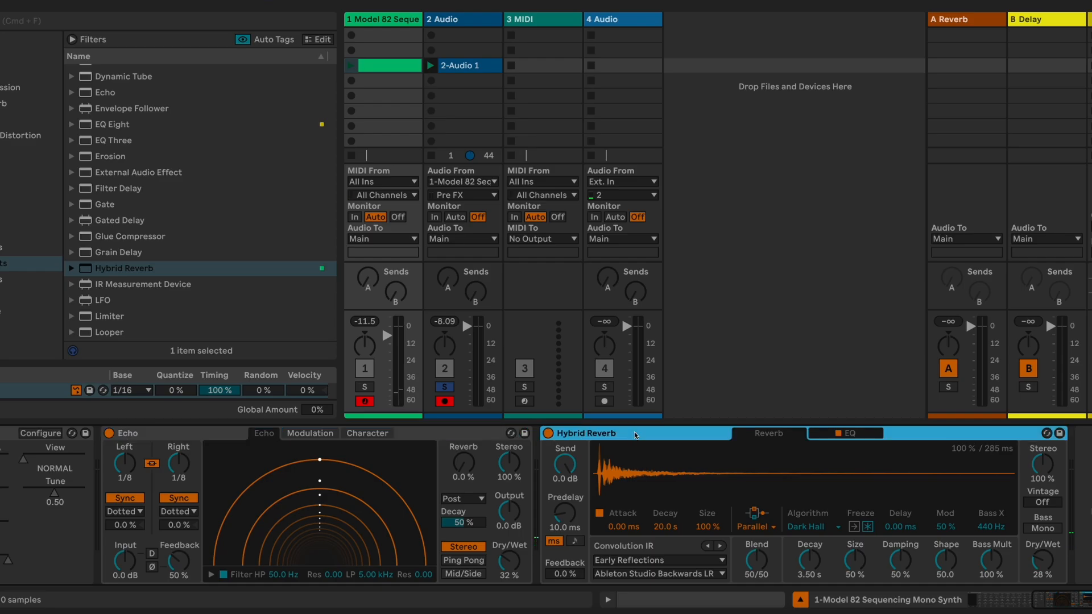
{"action": "left_click", "coordinate": [442, 437], "text": "shift"}
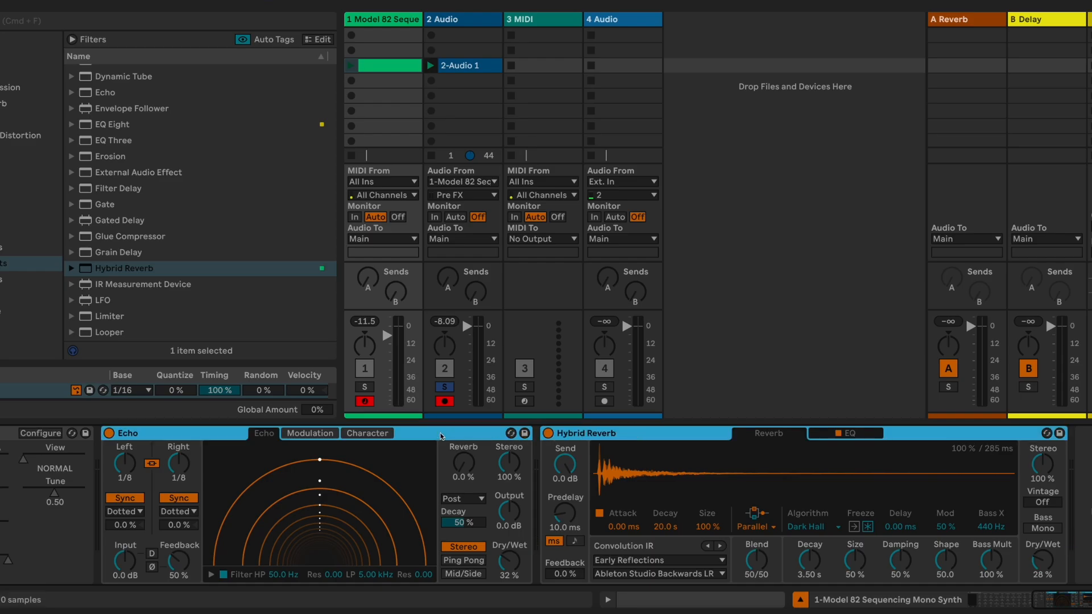
{"action": "key", "text": "super+g"}
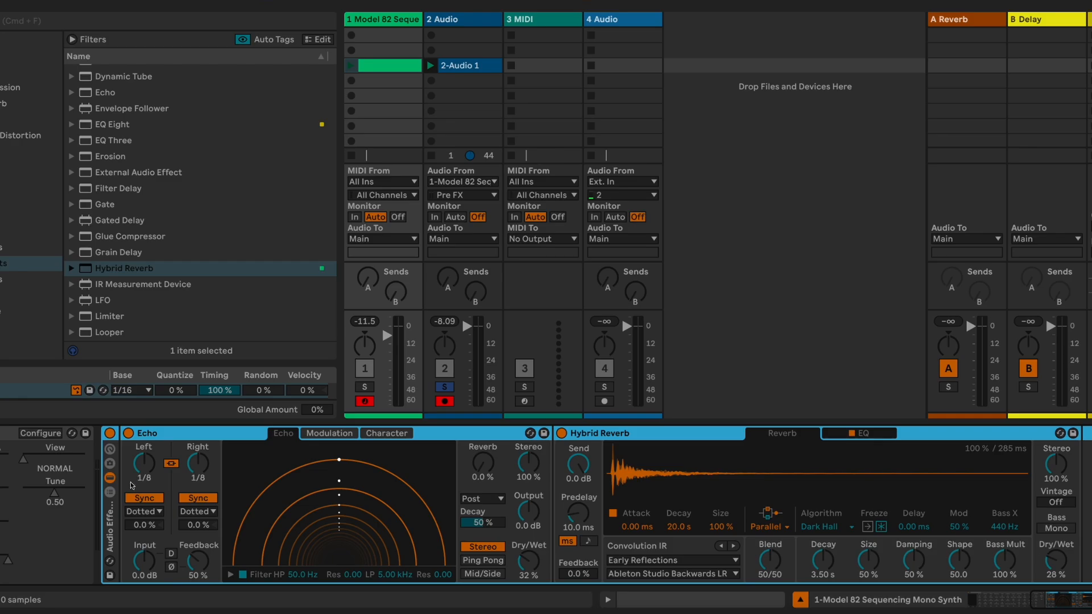
{"action": "key", "text": "Delete"}
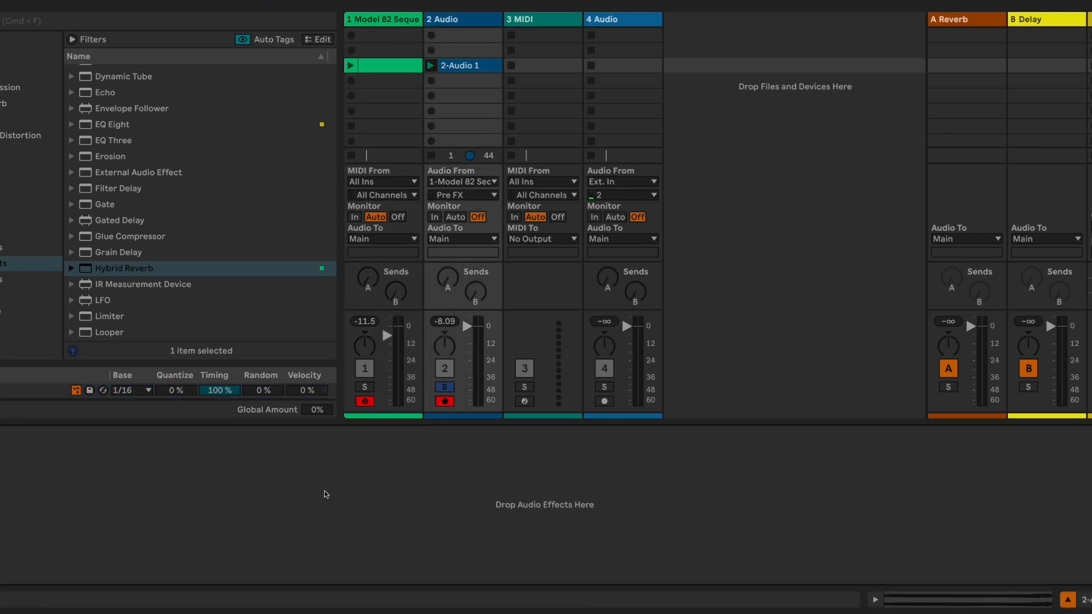
{"action": "key", "text": "super+z"}
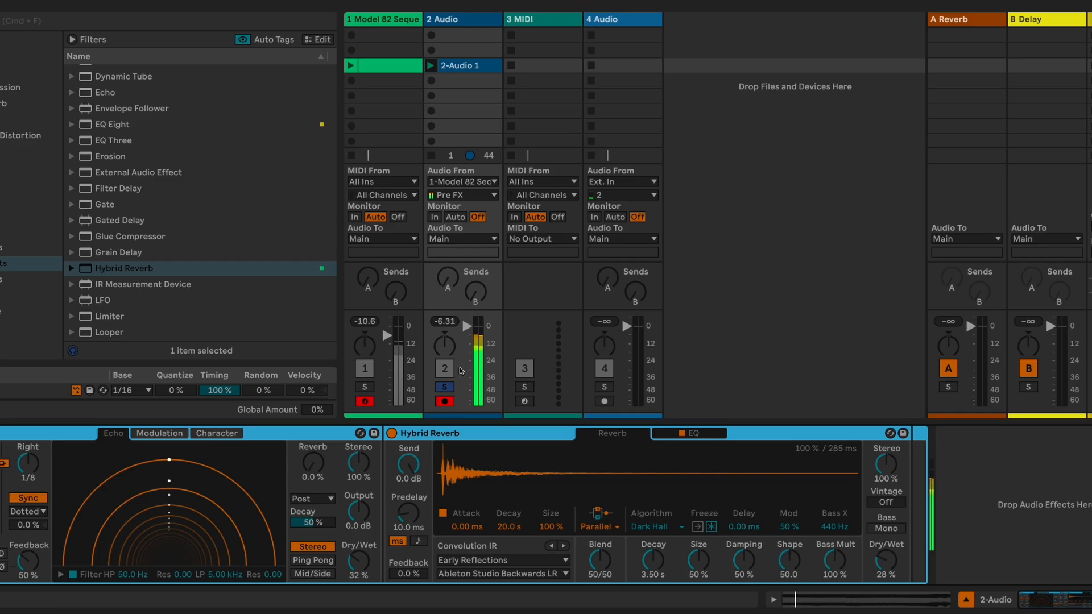
Step: Duplicate the clip 2-Audio 1 twice on the 2 Audio track
{"action": "double_click", "coordinate": [461, 65]}
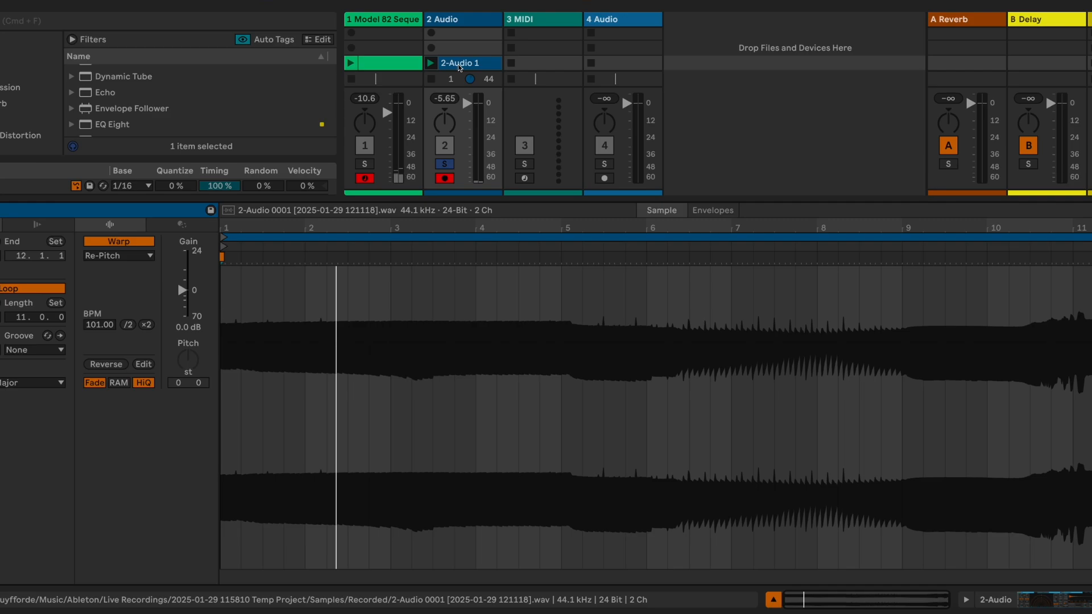
{"action": "key", "text": "super+d"}
{"action": "key", "text": "super+d"}
Step: Launch the middle clip copy and shorten its loop to a small section ending just after bar 6 begins
{"action": "left_click", "coordinate": [431, 48]}
{"action": "key", "text": "space"}
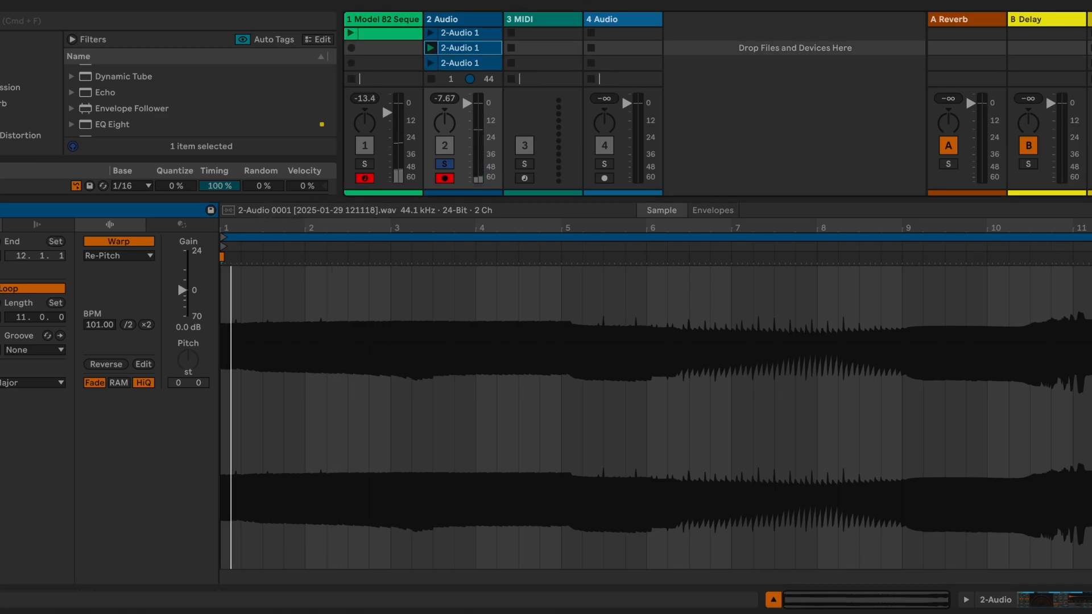
{"action": "left_click_drag", "start_coordinate": [1091, 317], "coordinate": [282, 328]}
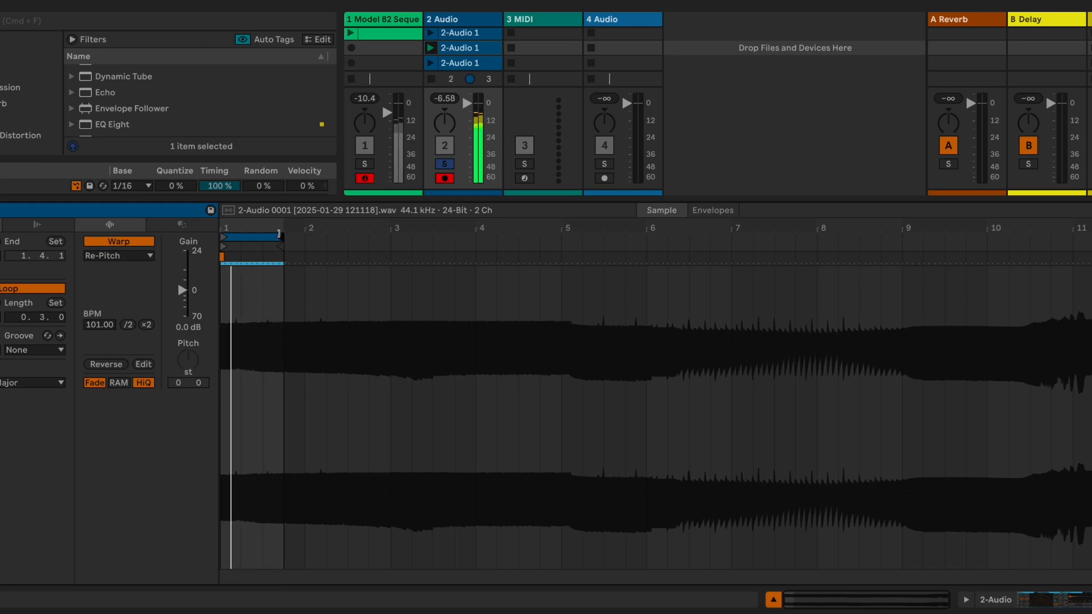
{"action": "left_click_drag", "start_coordinate": [279, 251], "coordinate": [635, 237]}
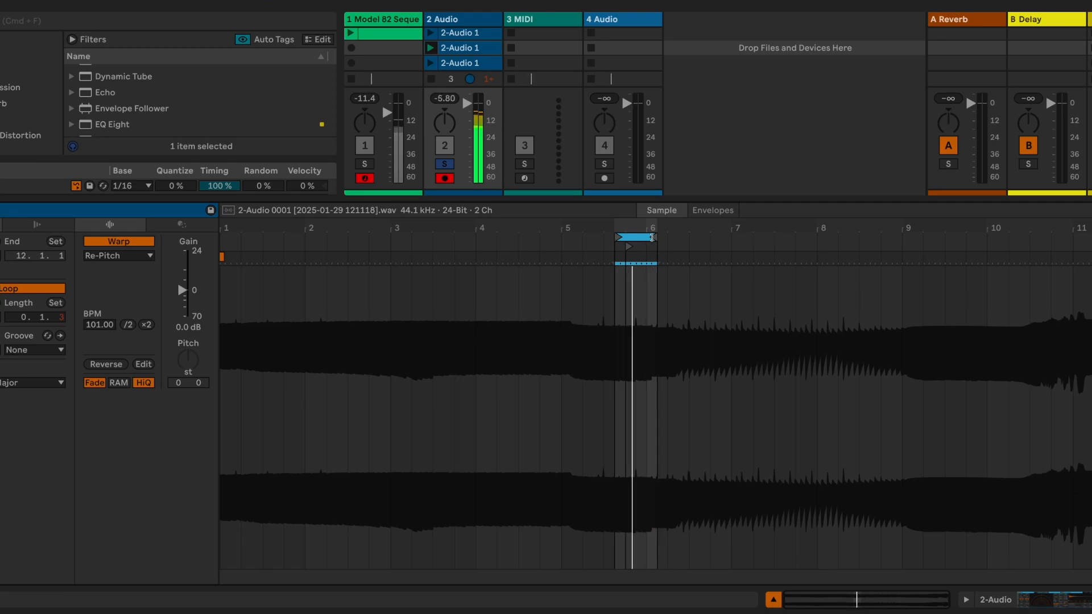
{"action": "key", "text": "space"}
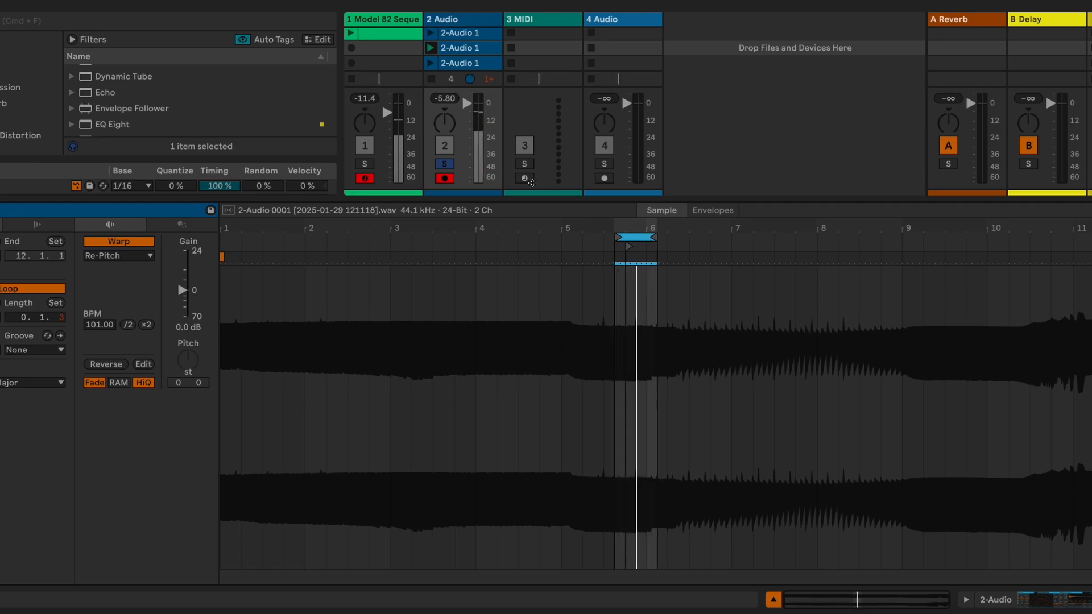
Step: Launch the third clip copy and set its loop to a 0.2.0 section from 8.3 to 9.1.1
{"action": "left_click", "coordinate": [430, 63]}
{"action": "key", "text": "space"}
{"action": "left_click_drag", "start_coordinate": [223, 238], "coordinate": [860, 317]}
{"action": "left_click_drag", "start_coordinate": [1091, 237], "coordinate": [900, 261]}
{"action": "key", "text": "space"}
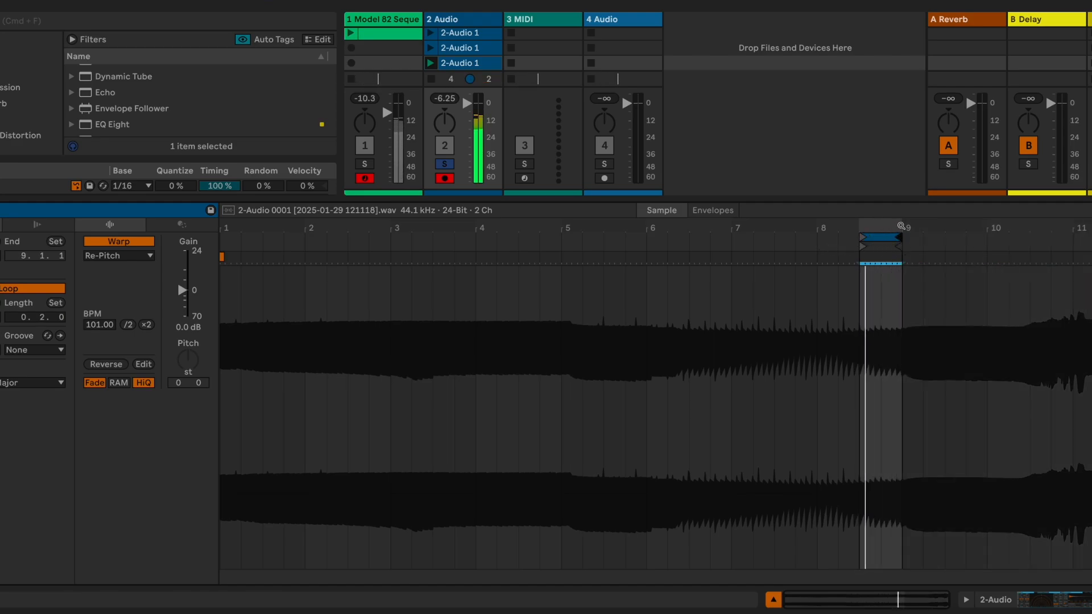
Step: Fine-tune the third clip's loop and extend it to one bar, from 8.1.1 to 9.1.1
{"action": "scroll", "coordinate": [900, 235], "scroll_direction": "up", "scroll_amount": 5}
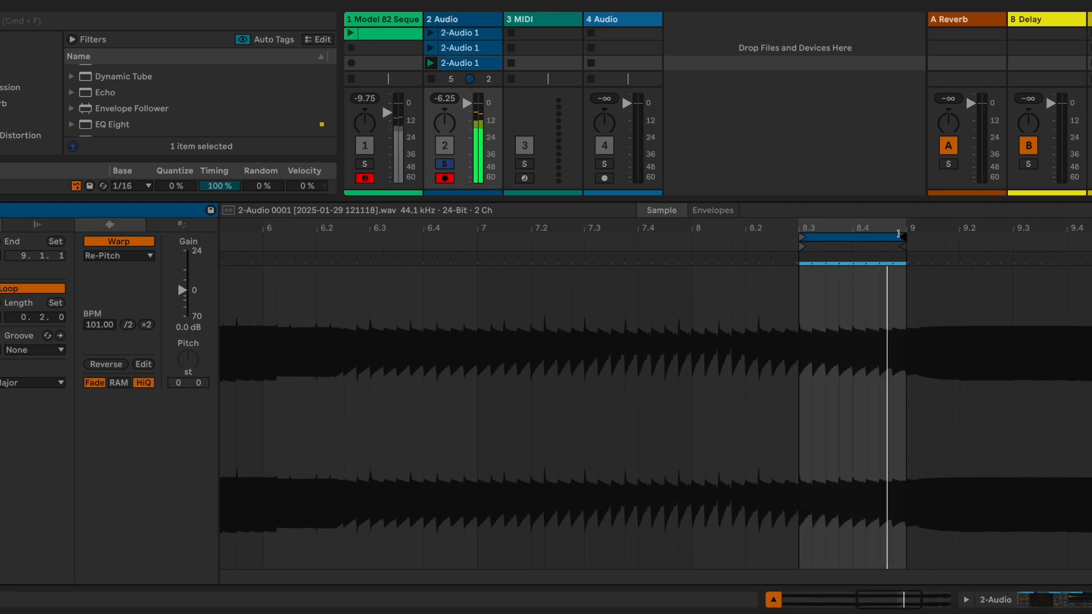
{"action": "left_click_drag", "start_coordinate": [899, 235], "coordinate": [875, 239]}
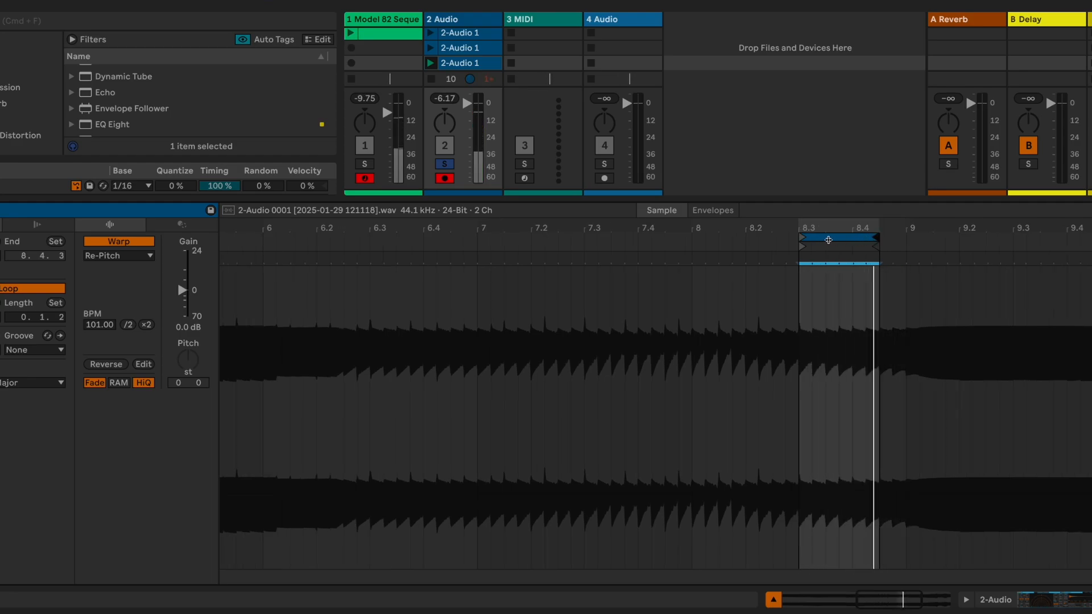
{"action": "left_click_drag", "start_coordinate": [876, 238], "coordinate": [910, 242]}
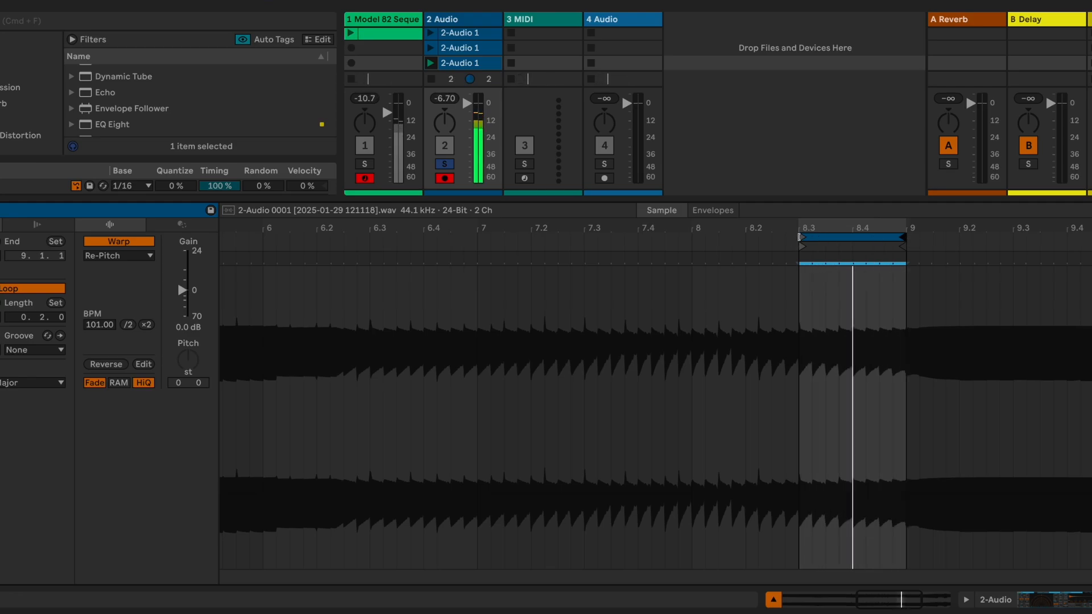
{"action": "left_click_drag", "start_coordinate": [801, 247], "coordinate": [685, 250]}
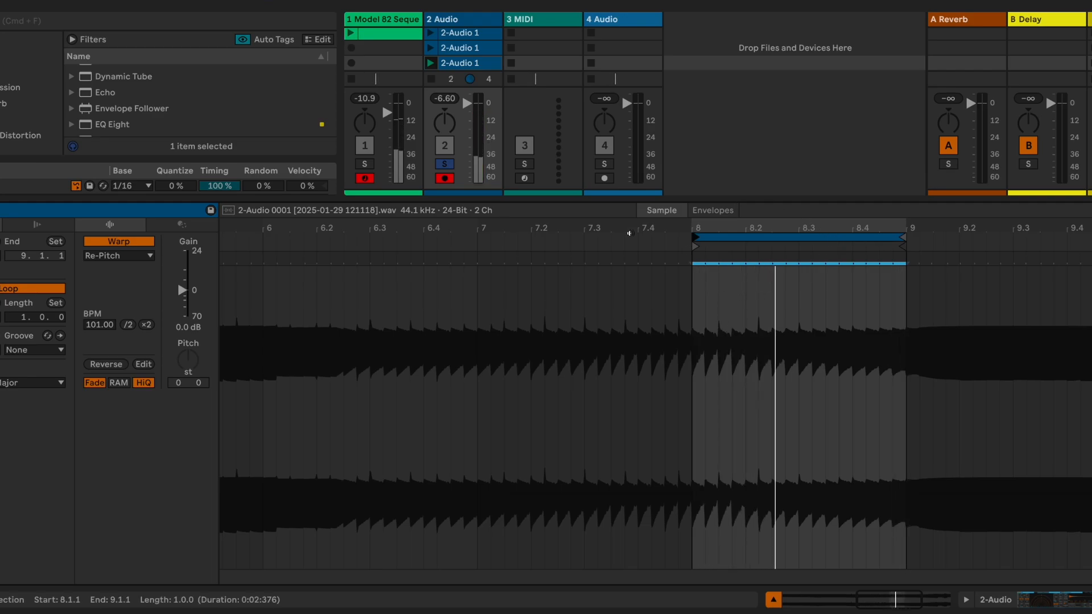
{"action": "scroll", "coordinate": [461, 57], "scroll_direction": "down", "scroll_amount": 1}
{"action": "scroll", "coordinate": [461, 57], "scroll_direction": "down", "scroll_amount": 1}
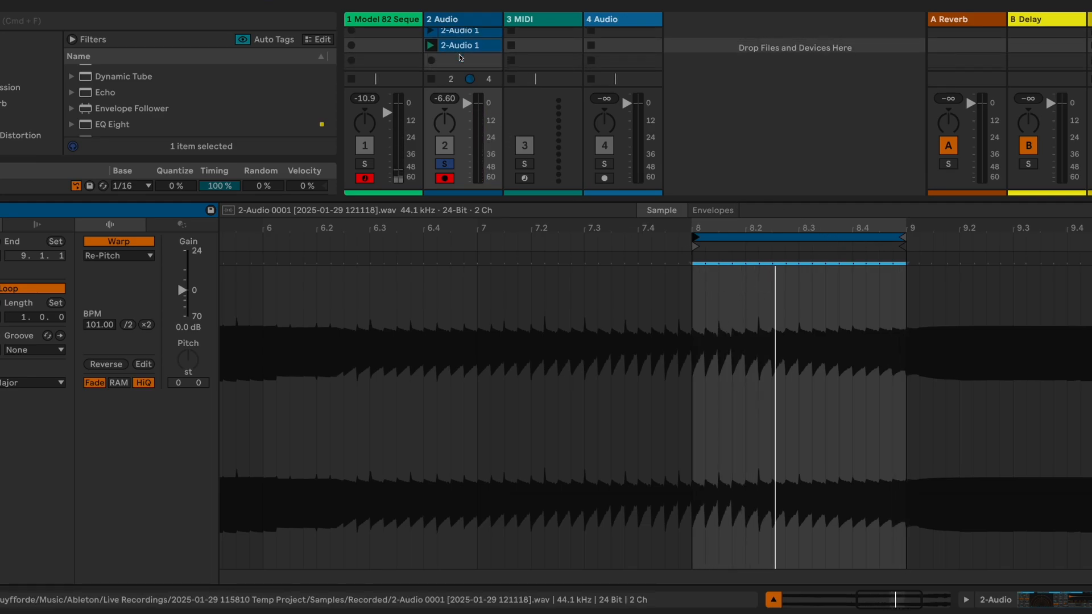
Step: Create an empty MIDI clip on the Model 82 track, one row above the 2-Audio 2 clip, and open the synth's interface
{"action": "scroll", "coordinate": [466, 50], "scroll_direction": "up", "scroll_amount": 2}
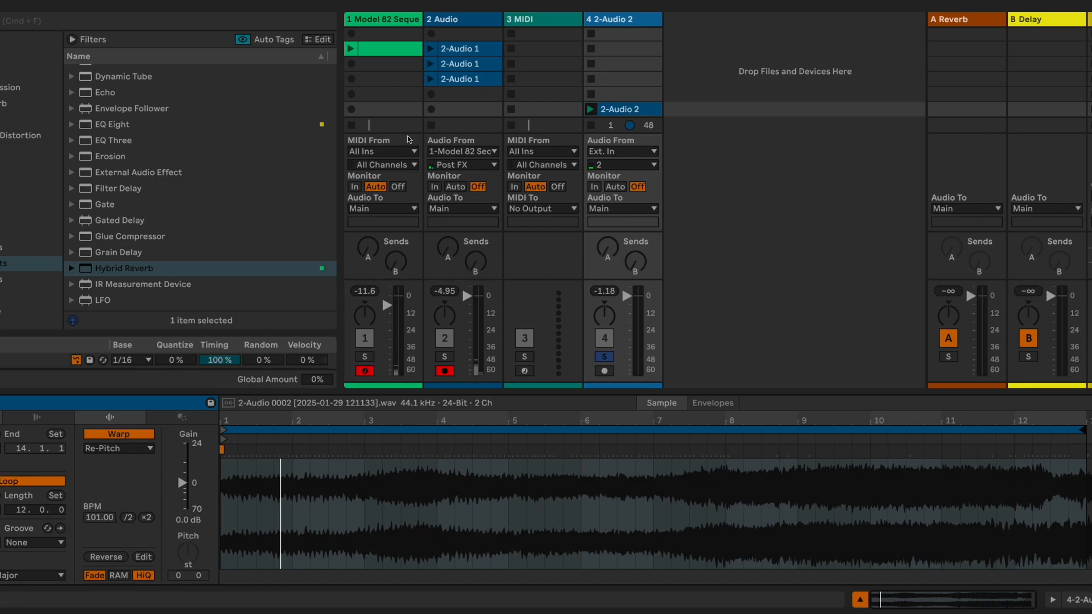
{"action": "left_click", "coordinate": [397, 22]}
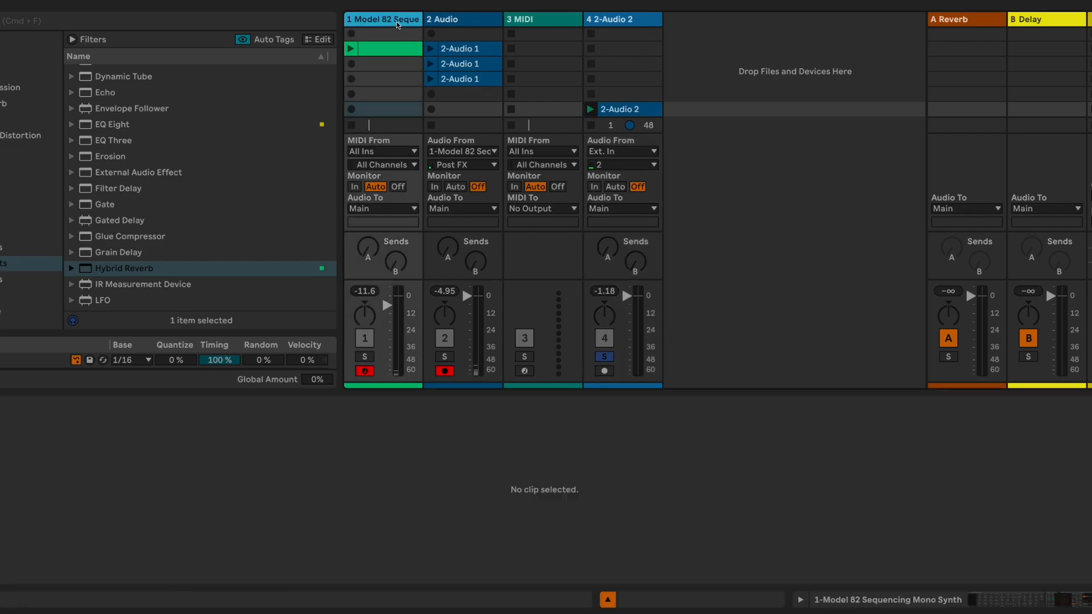
{"action": "double_click", "coordinate": [398, 22]}
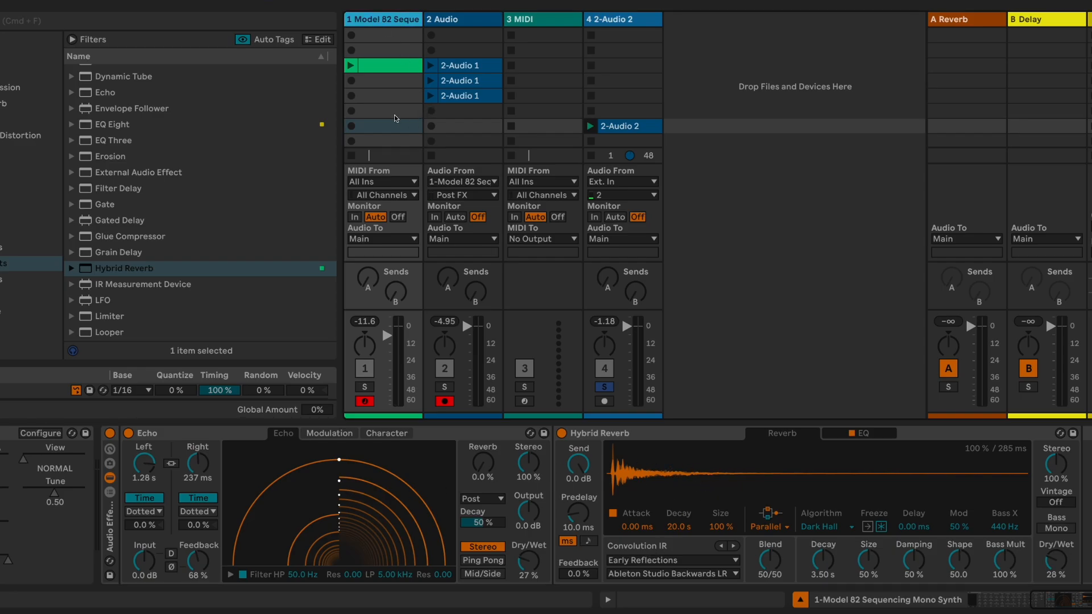
{"action": "double_click", "coordinate": [375, 109]}
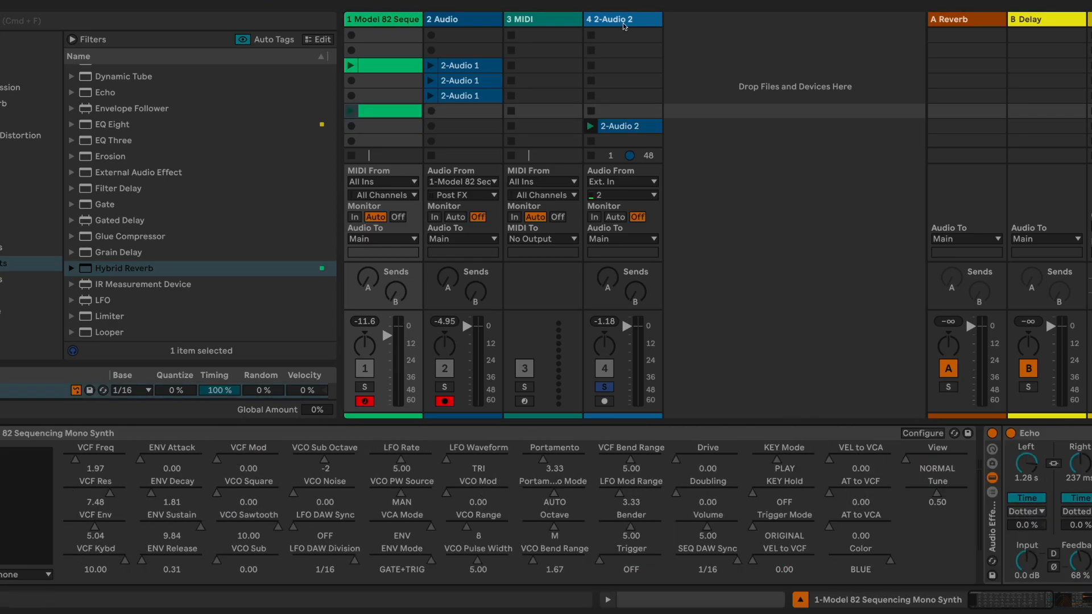
{"action": "left_click", "coordinate": [0, 434]}
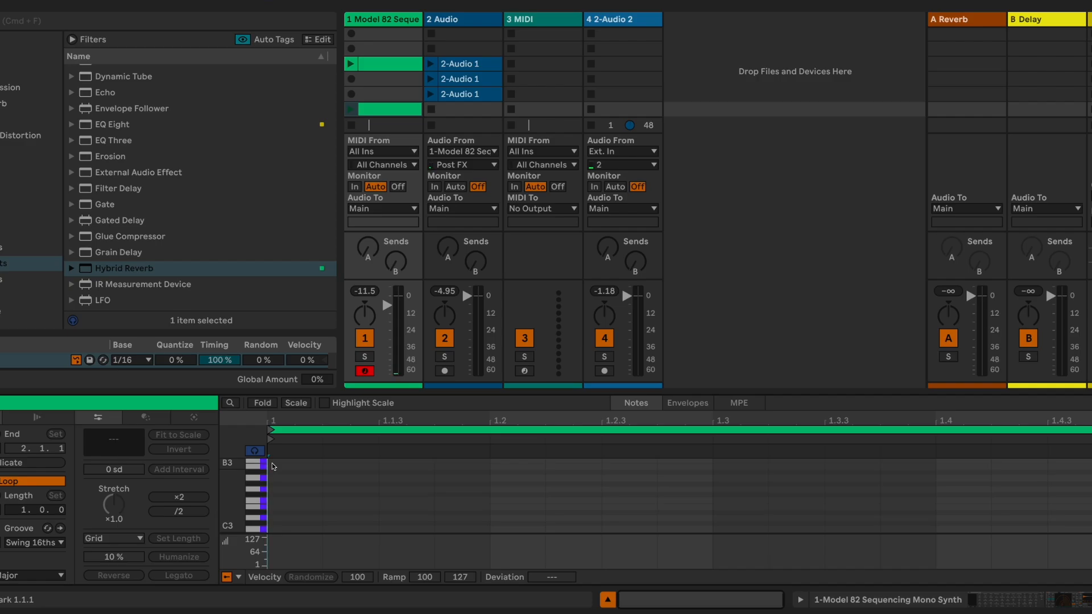
Step: Step-record ten sixteenth notes between G2 and G3 into the MIDI clip and launch it with a 0.2.2 loop
{"action": "key", "text": "Right"}
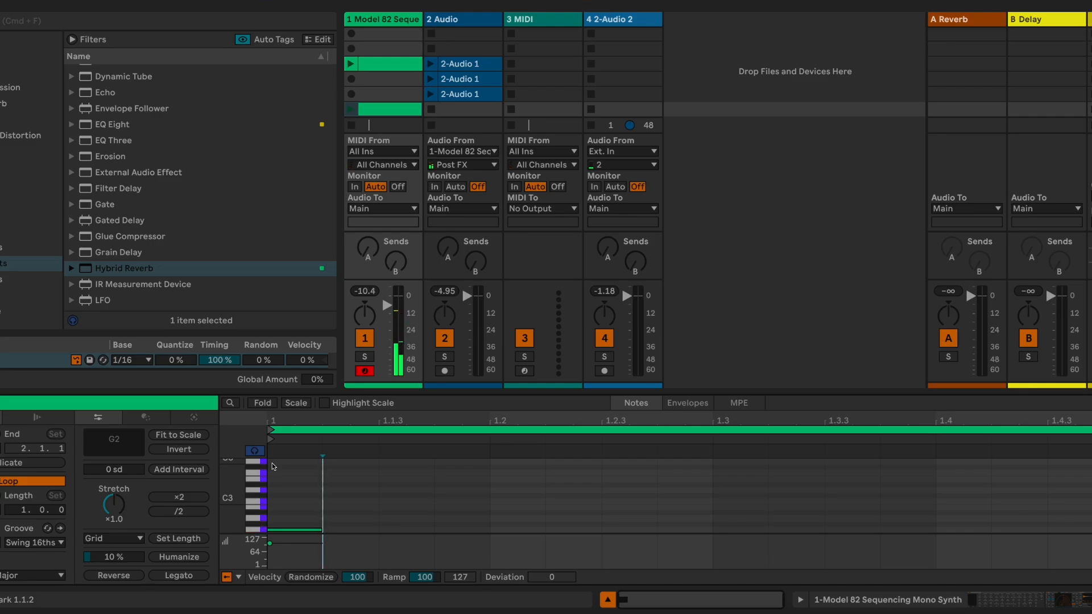
{"action": "key", "text": "Right"}
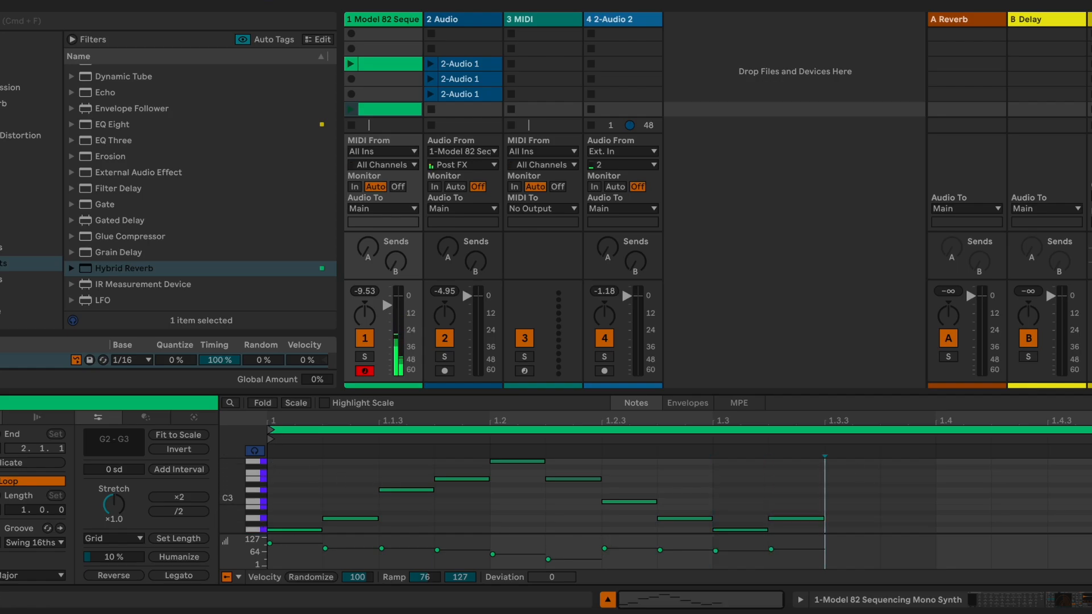
{"action": "left_click_drag", "start_coordinate": [1091, 431], "coordinate": [840, 447]}
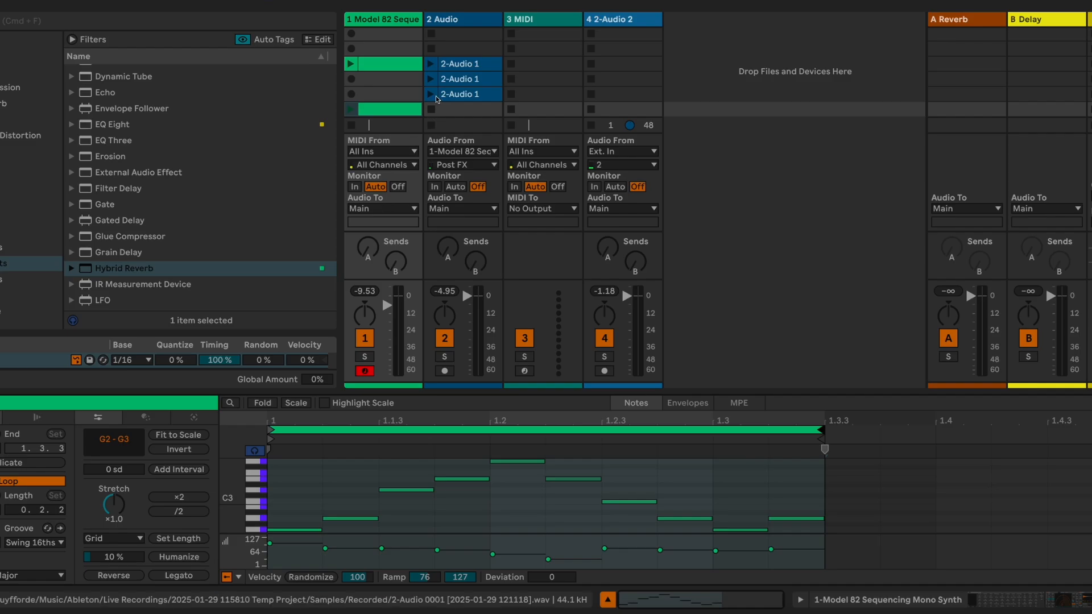
{"action": "left_click", "coordinate": [351, 110]}
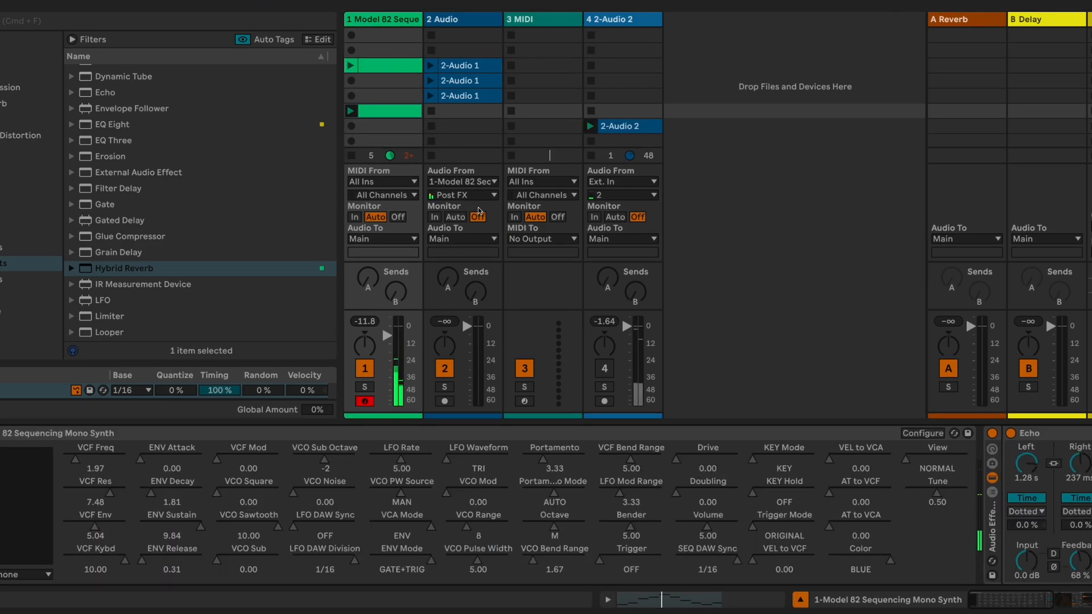
Step: Set the 2 Audio track's input from the Model 82 to Pre FX and record into its empty slot beside 2-Audio 2
{"action": "left_click", "coordinate": [464, 195]}
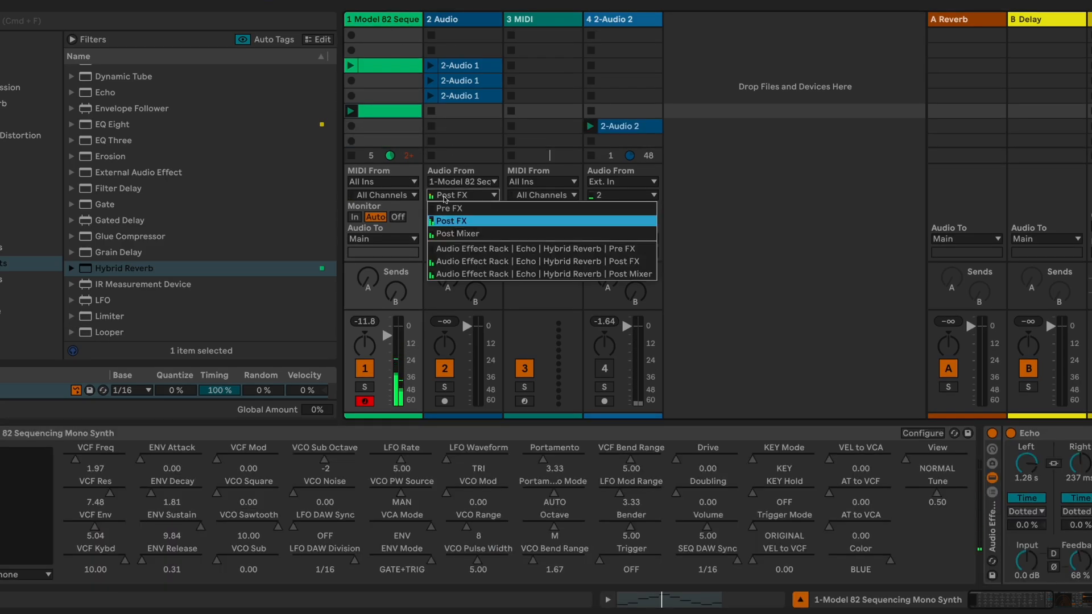
{"action": "left_click", "coordinate": [448, 209]}
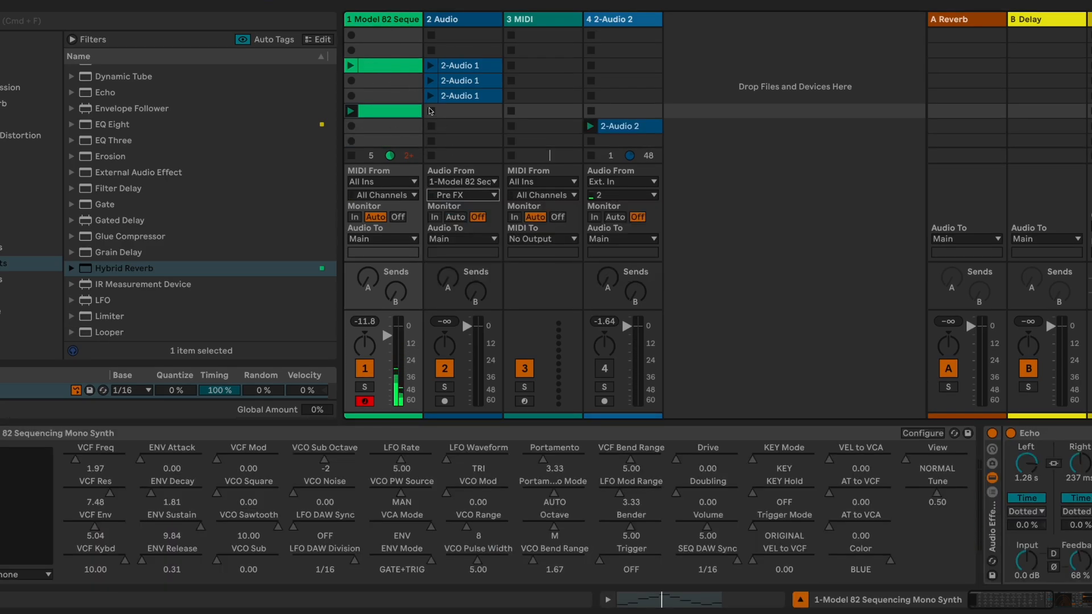
{"action": "left_click", "coordinate": [445, 401]}
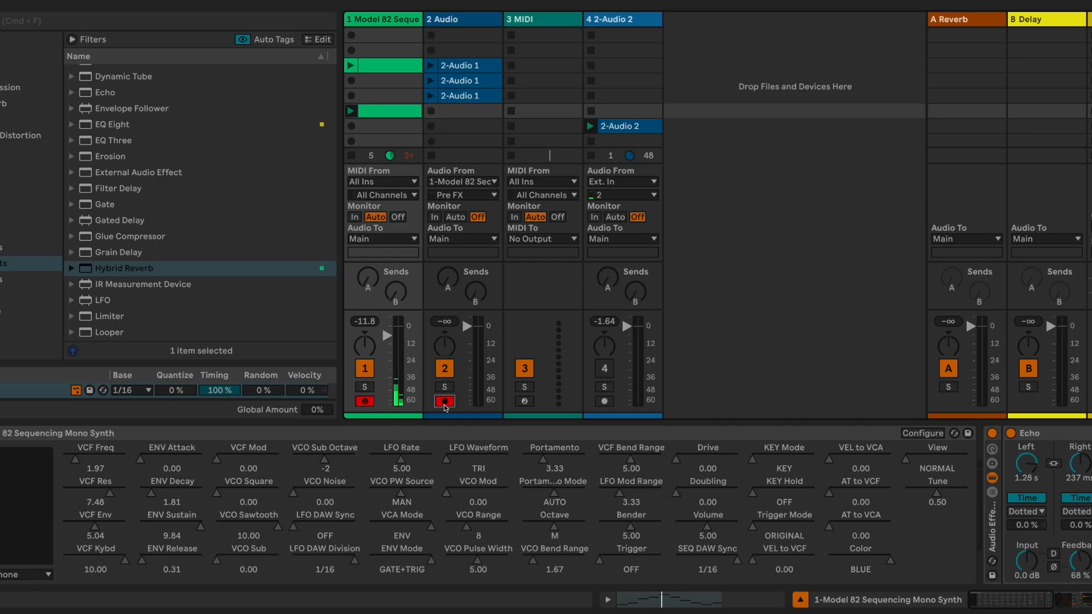
{"action": "left_click", "coordinate": [432, 126]}
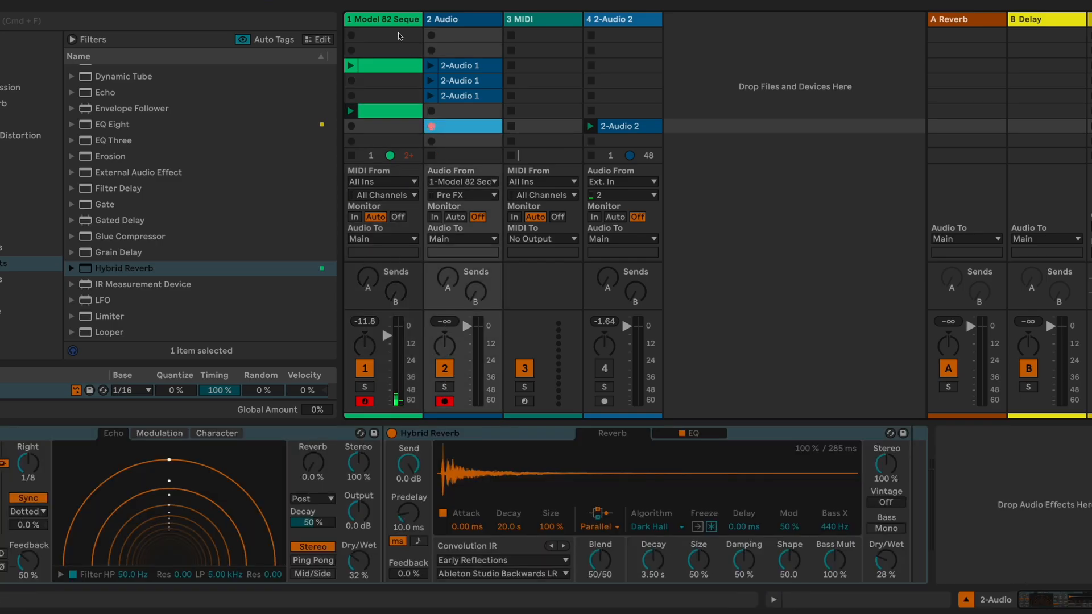
Step: Tweak the Model 82 during recording, ending with VCF Freq 0.60, VCF Res 2.41, VCF Env 7.51 and ENV Sustain 4.93
{"action": "left_click", "coordinate": [388, 18]}
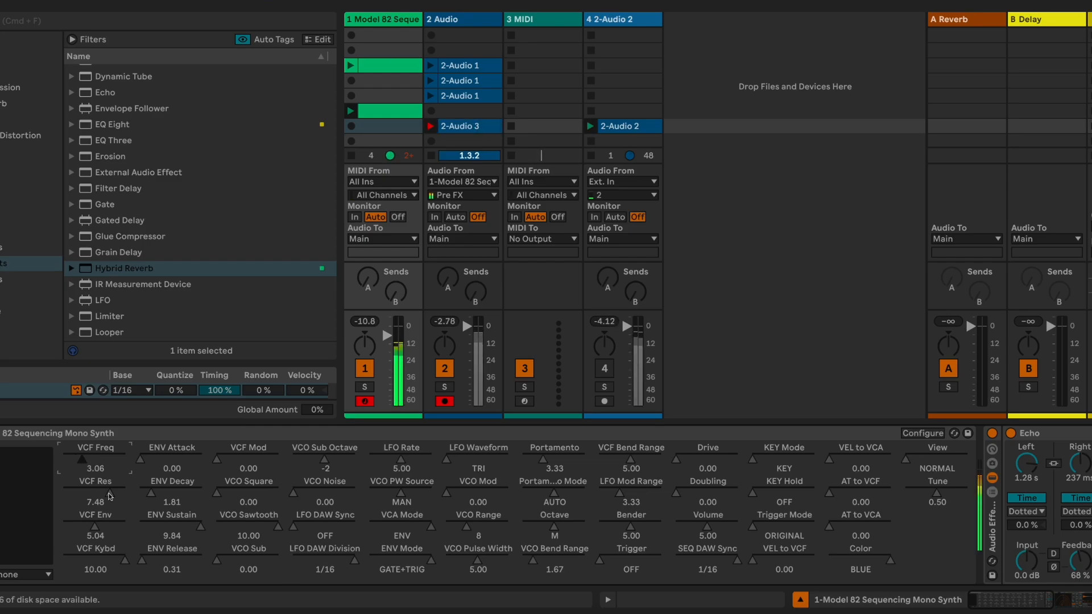
{"action": "left_click_drag", "start_coordinate": [111, 497], "coordinate": [111, 529]}
{"action": "left_click_drag", "start_coordinate": [78, 465], "coordinate": [79, 486]}
{"action": "left_click_drag", "start_coordinate": [165, 517], "coordinate": [166, 537]}
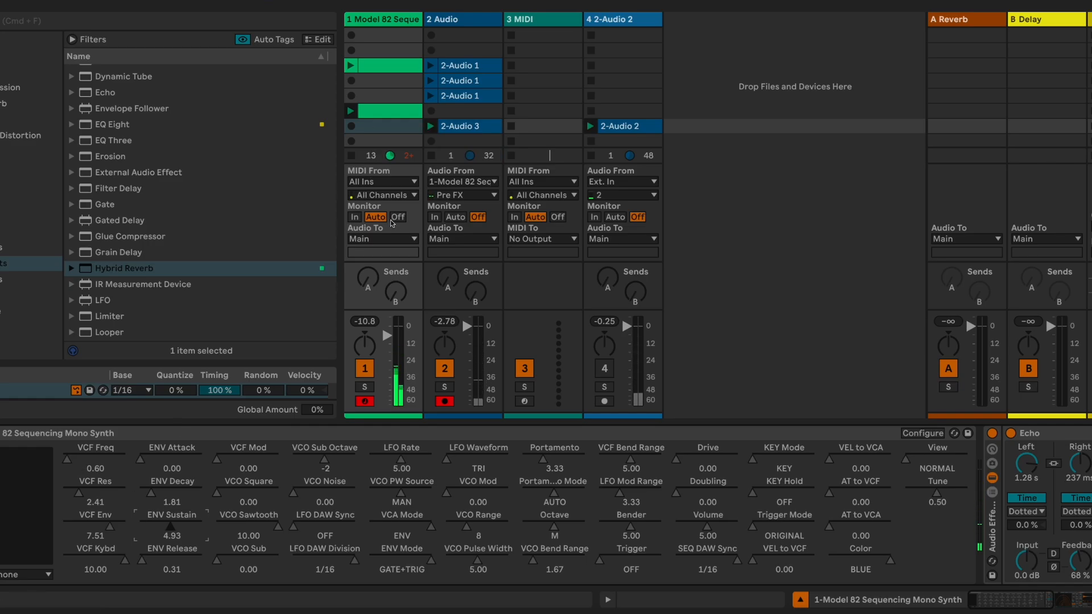
Step: Open the Model 82's interface to view its controls, and close it again
{"action": "left_click", "coordinate": [1, 433]}
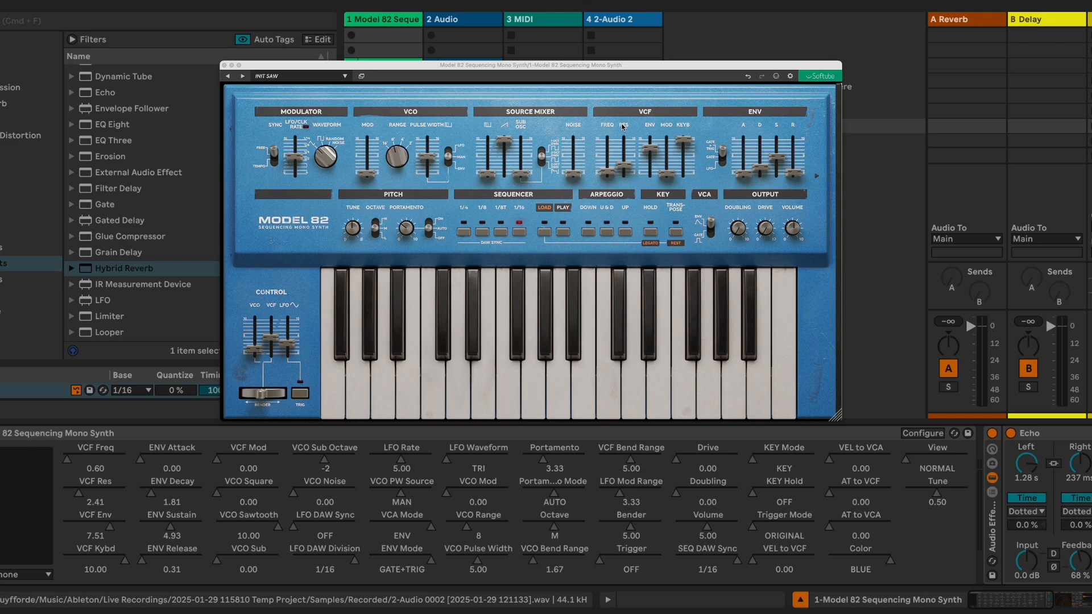
{"action": "left_click", "coordinate": [223, 64]}
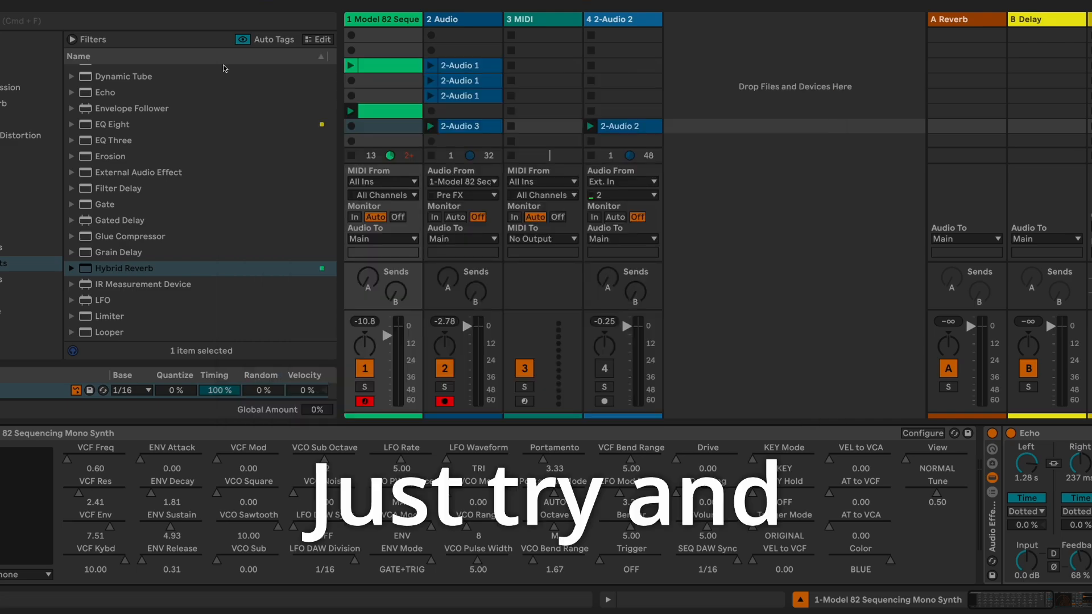